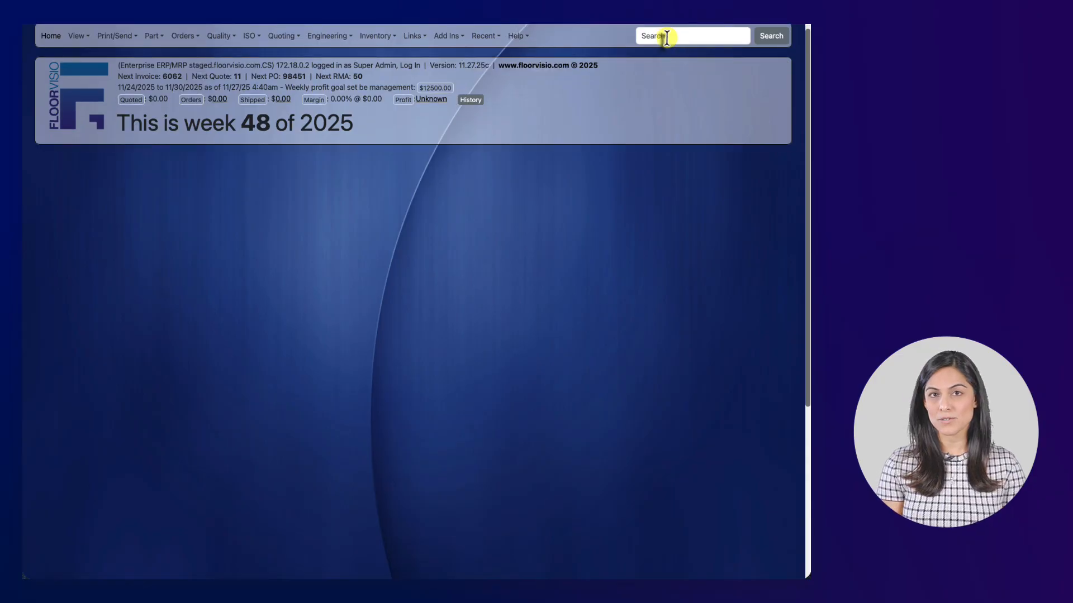
- Search for "sample" and open a new order form for Sample Machined Part from its search result
click(666, 40)
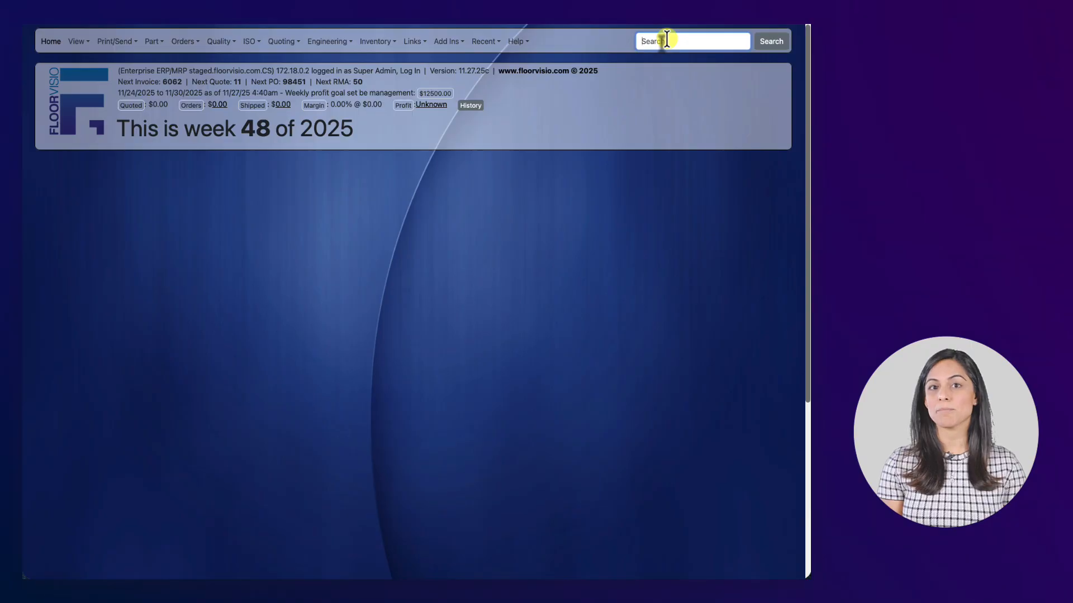
text(sample)
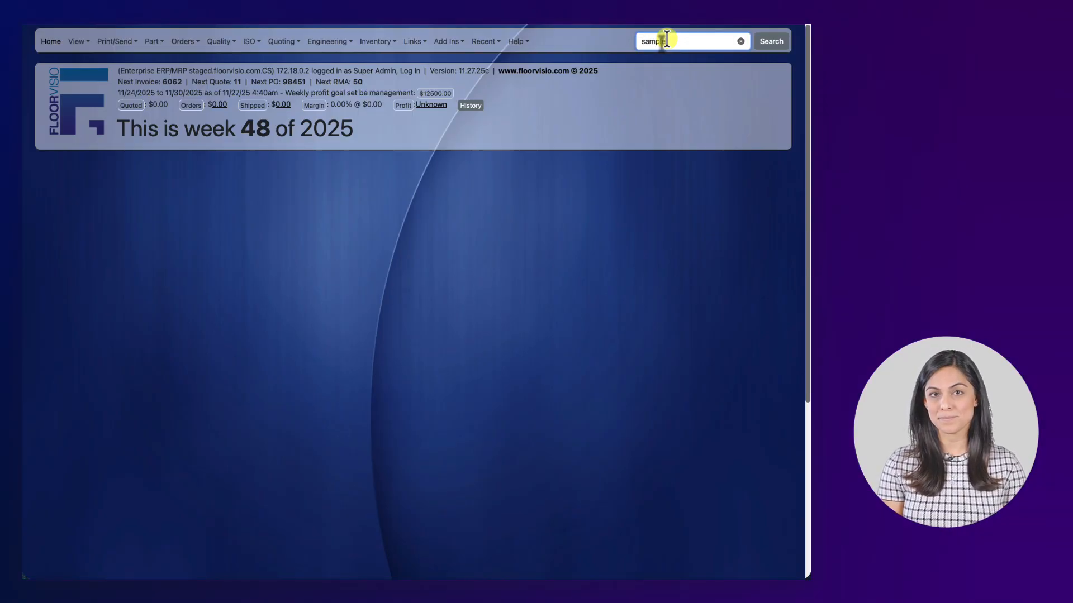
key(Return)
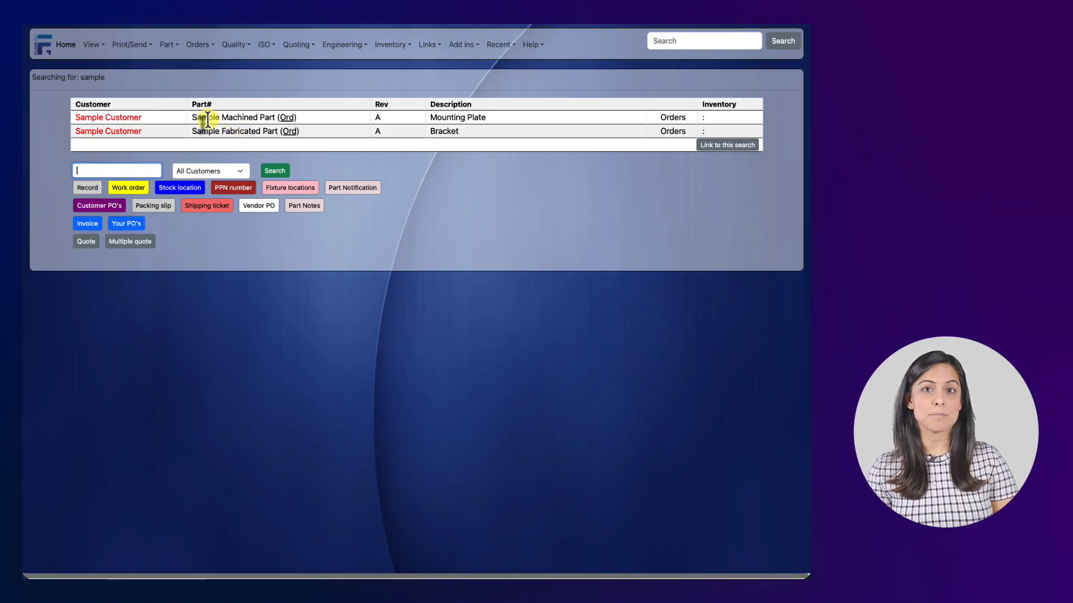
click(286, 118)
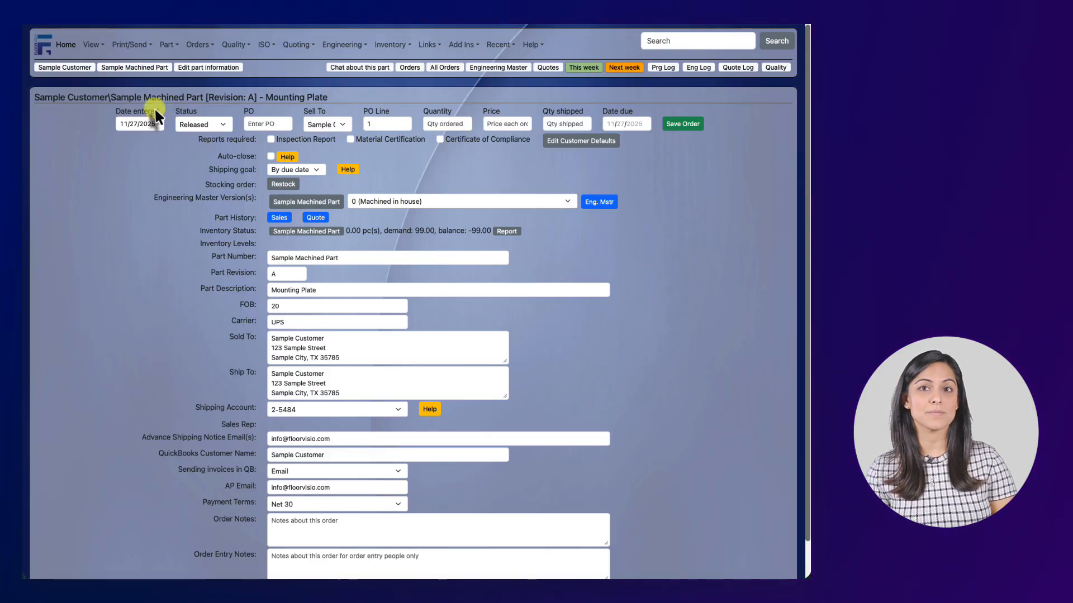
- Open the Sample Machined Part record and add a new order from its list of orders
click(156, 69)
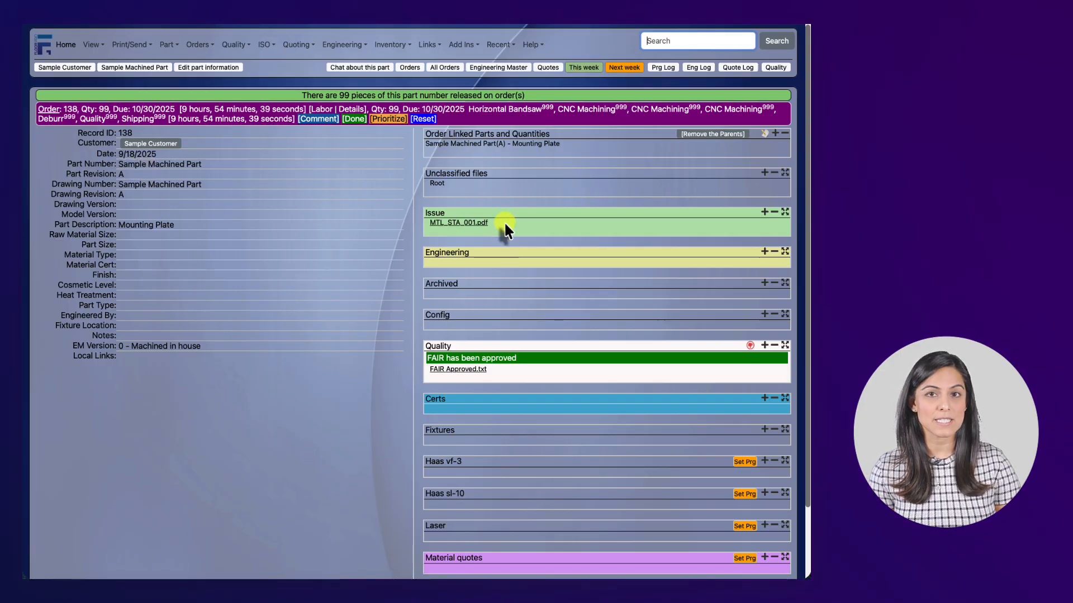
click(415, 68)
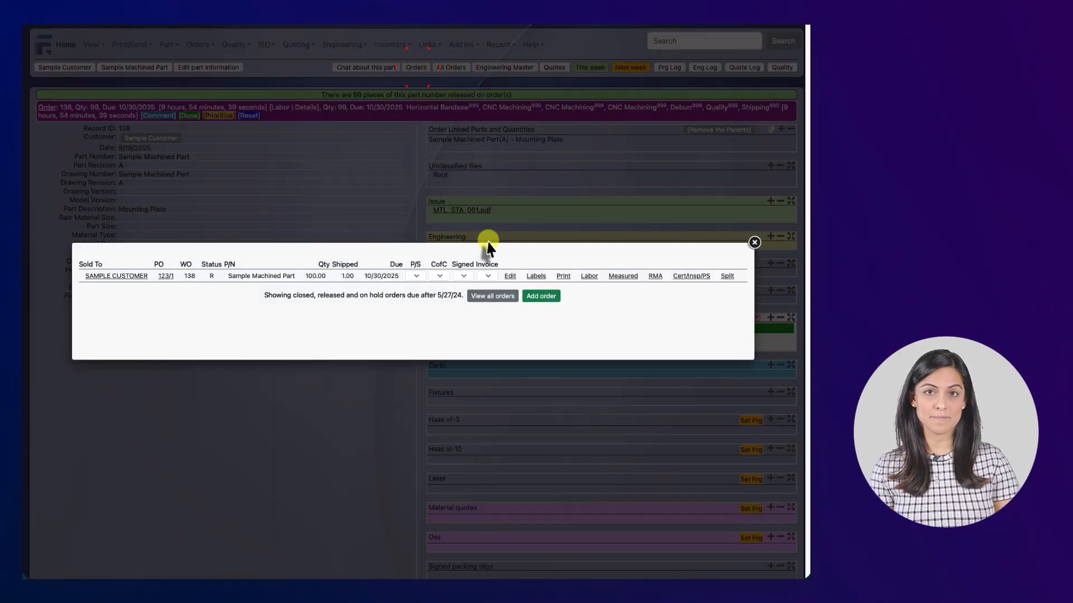
click(532, 302)
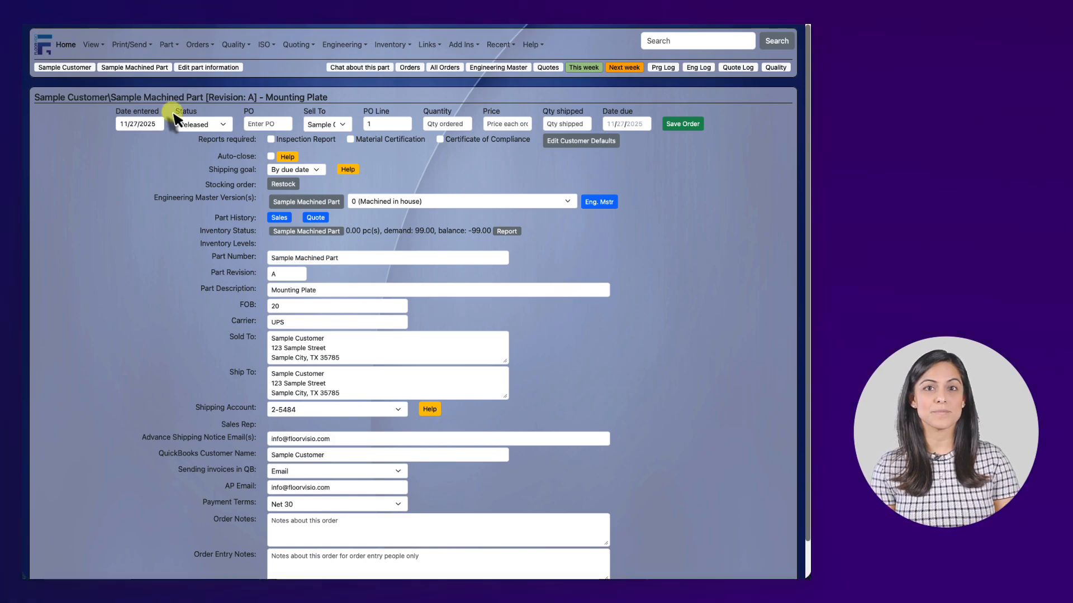
- Open the existing Mounting Plate quote of Sample Machined Part and create an order from its 25-piece quantity line
click(163, 69)
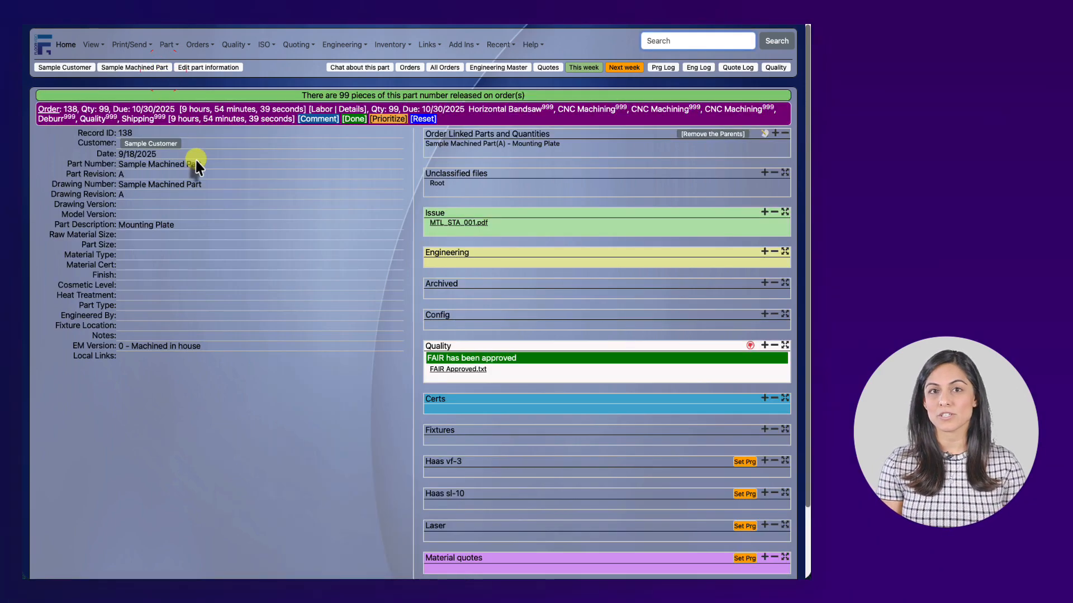
click(557, 67)
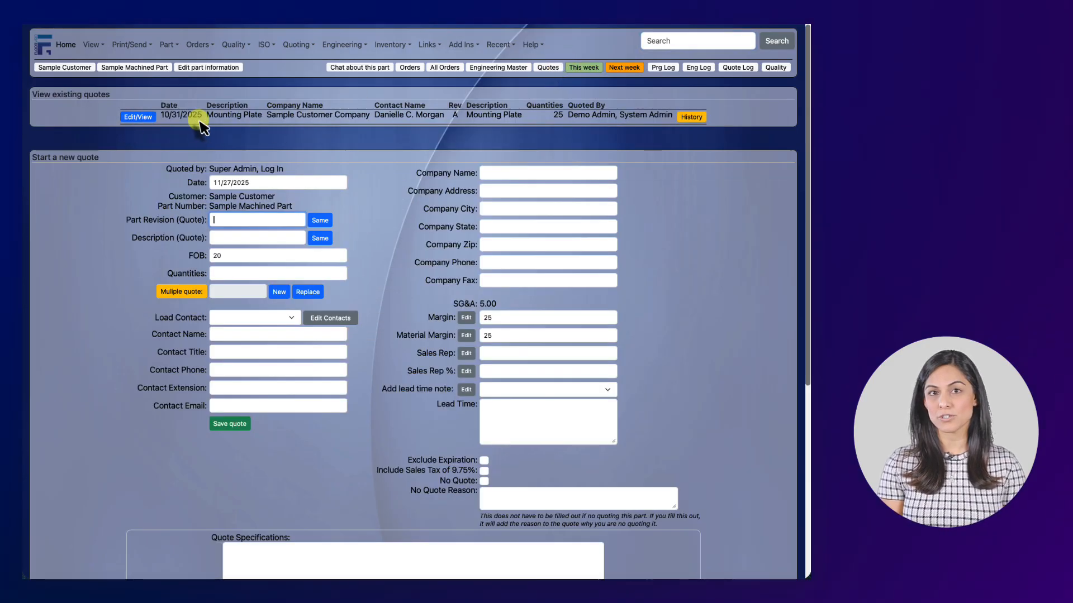
click(144, 116)
scroll(144, 116, down, 7)
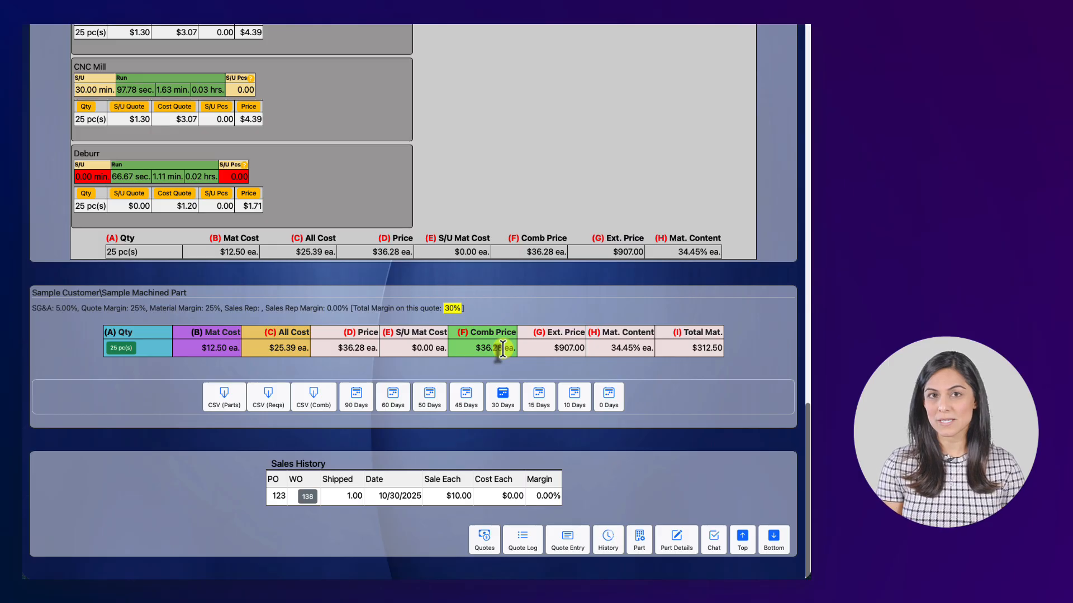
click(134, 351)
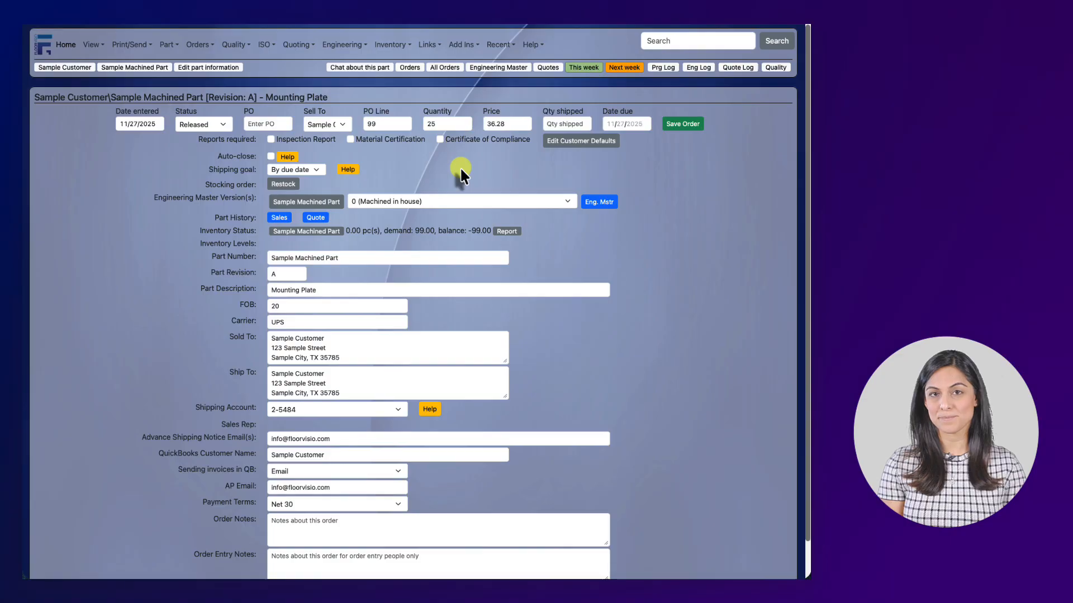
- Return to the home page, search for "sample", and open a blank order form for Sample Machined Part
click(73, 45)
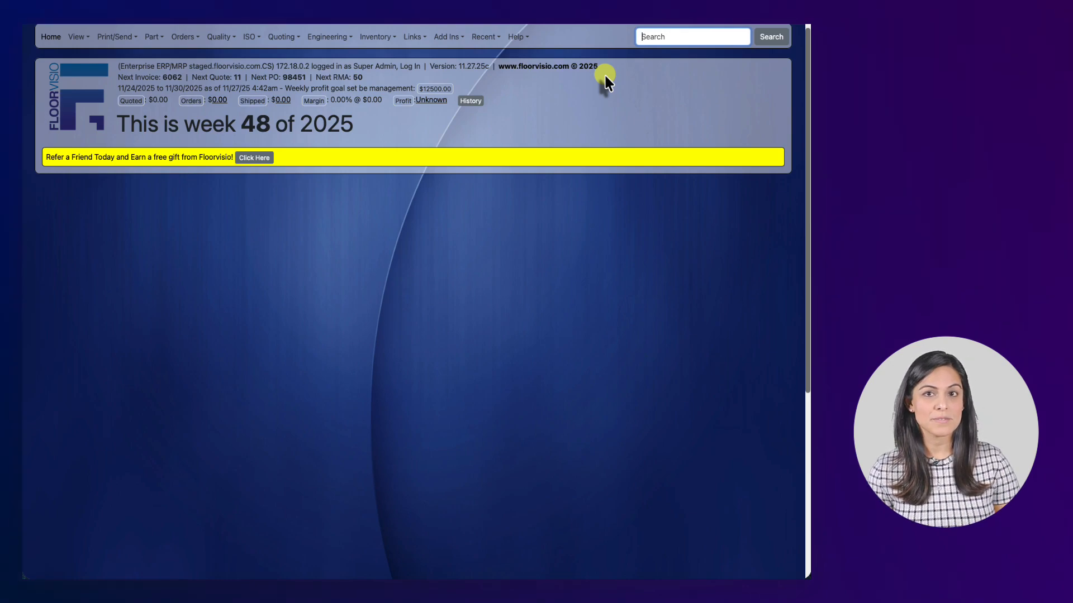
text(sample)
key(Return)
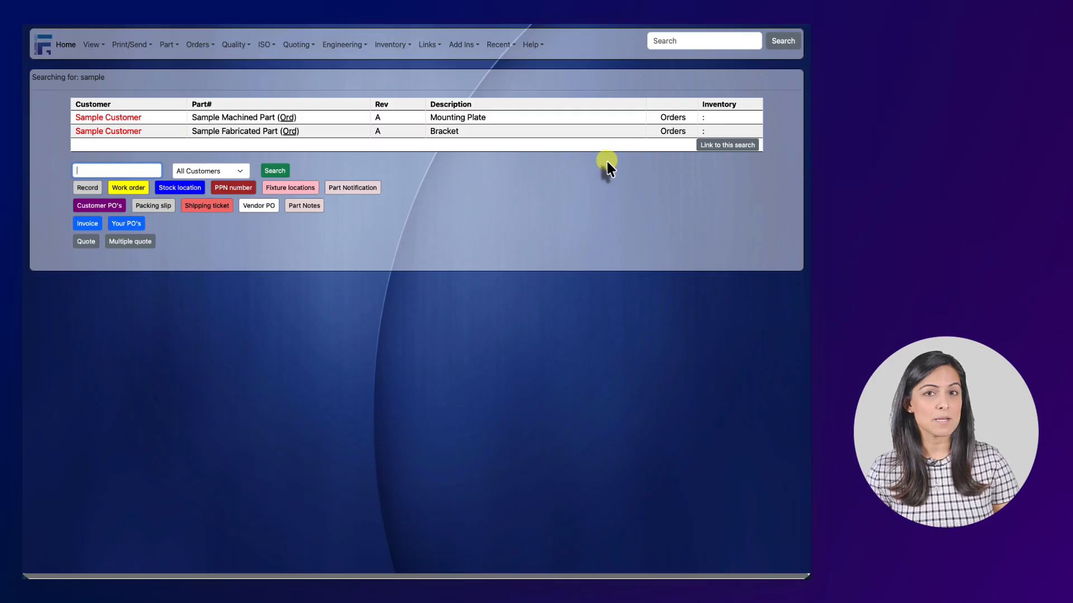
click(287, 117)
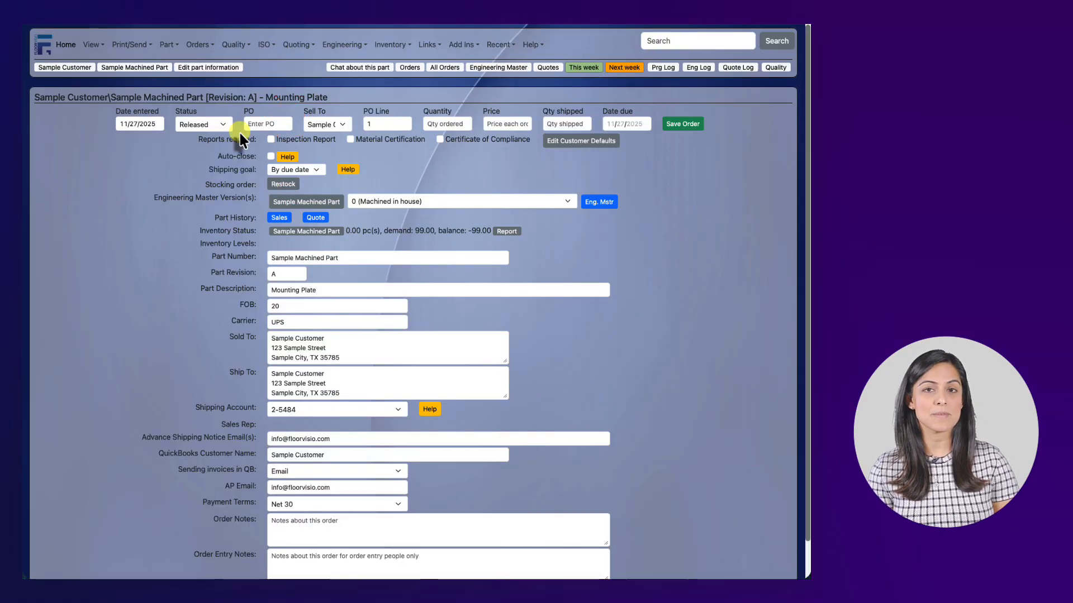
scroll(540, 336, down, 1)
scroll(541, 336, up, 1)
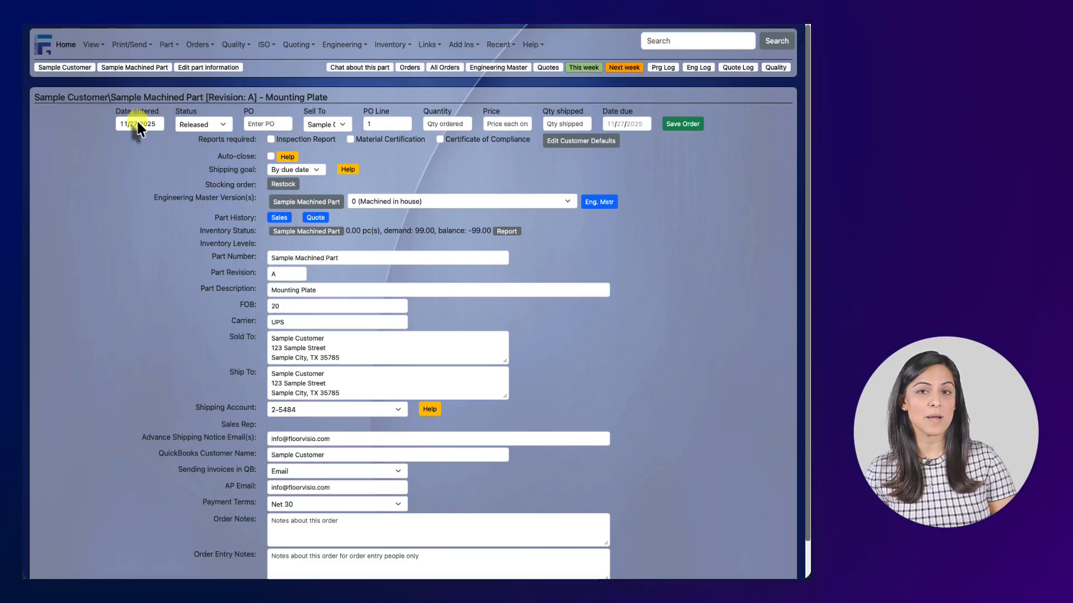
- Set the order status to Released and enter the customer's PO number
click(225, 124)
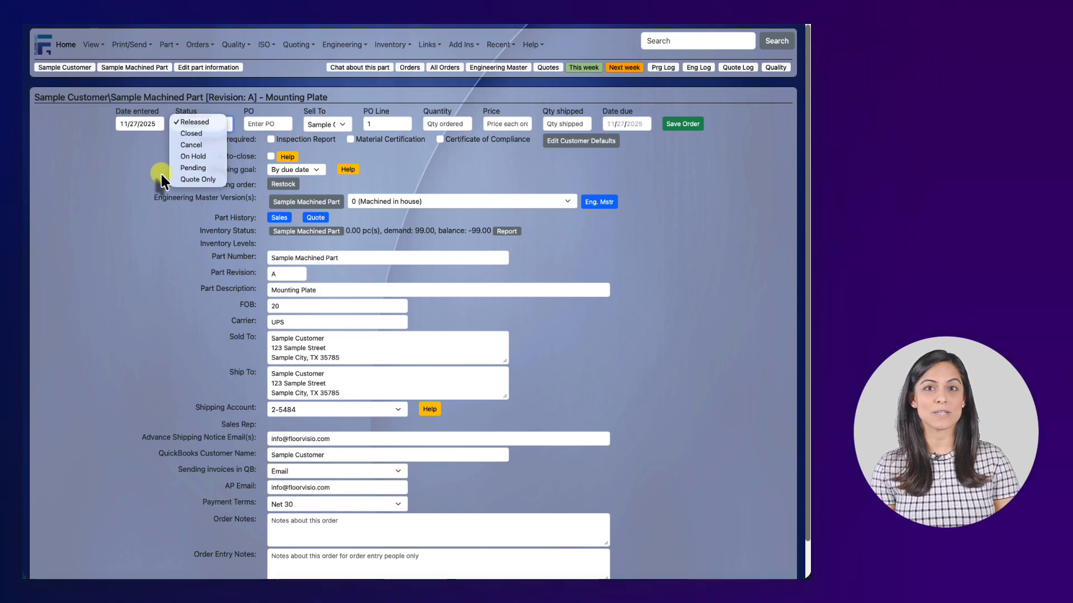
click(186, 118)
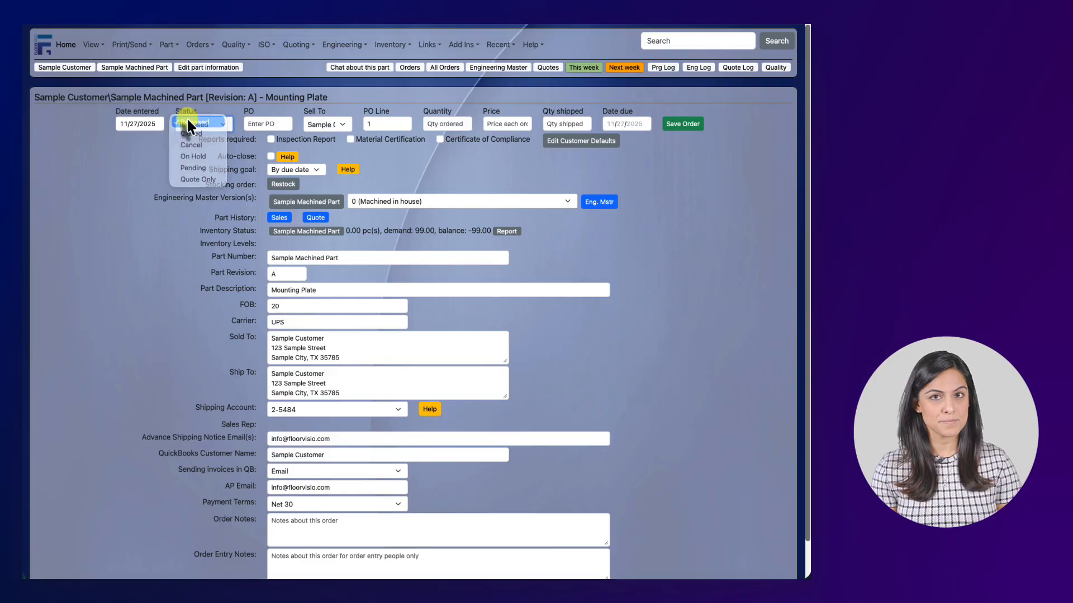
click(262, 123)
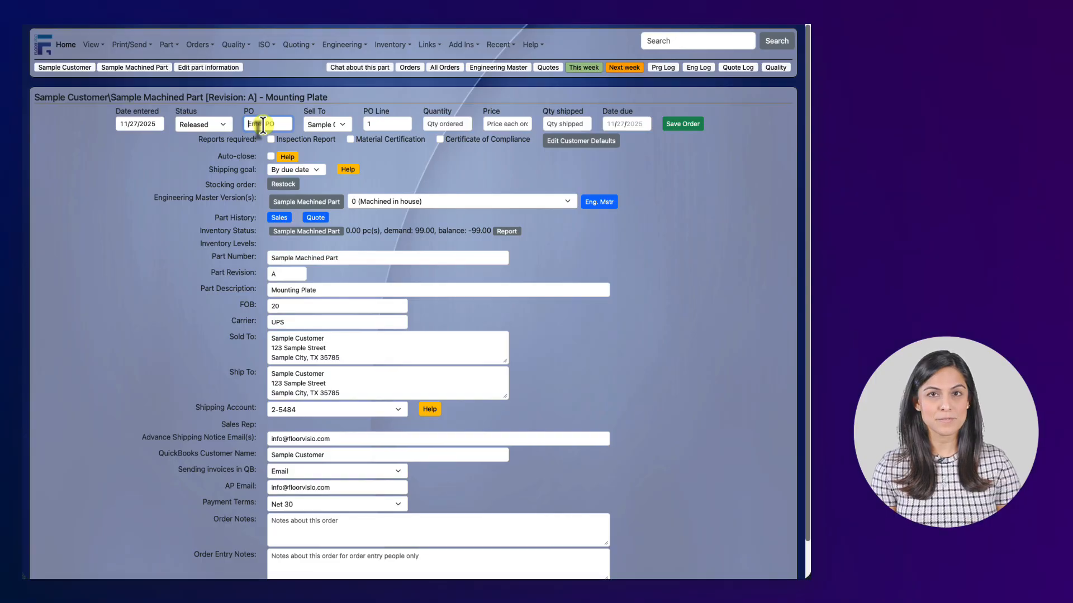
text(test)
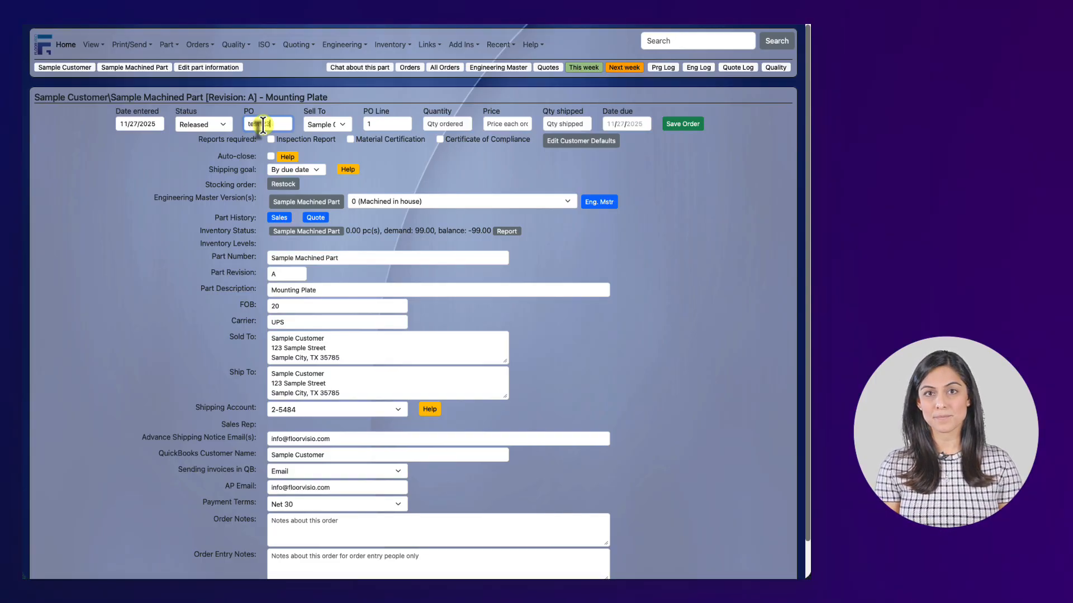
text(123)
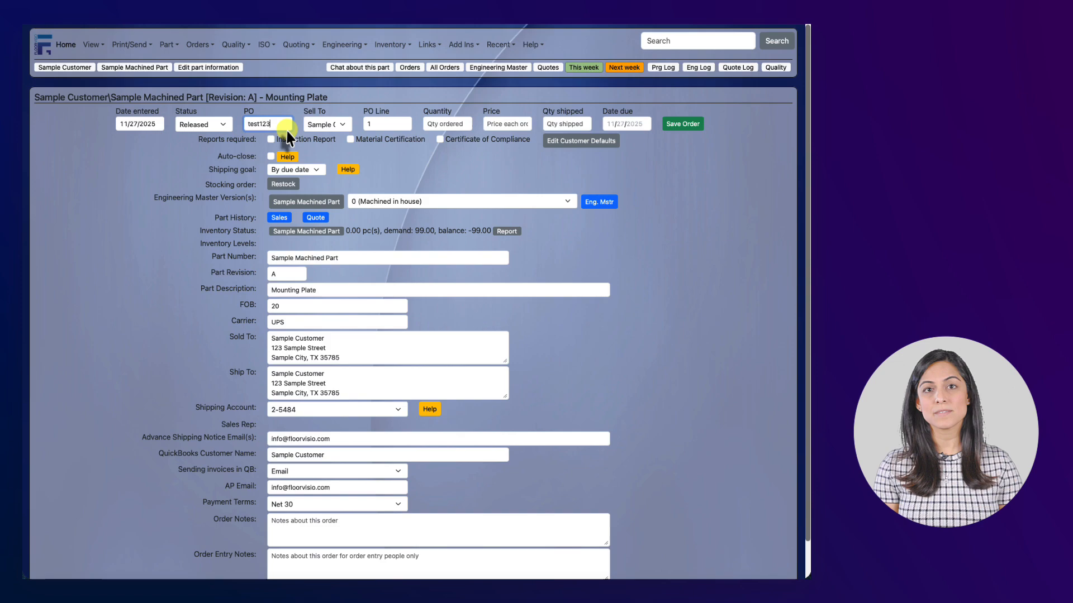
- Select Sample Customer as the Sell To company and set the ordered quantity to 25
click(342, 124)
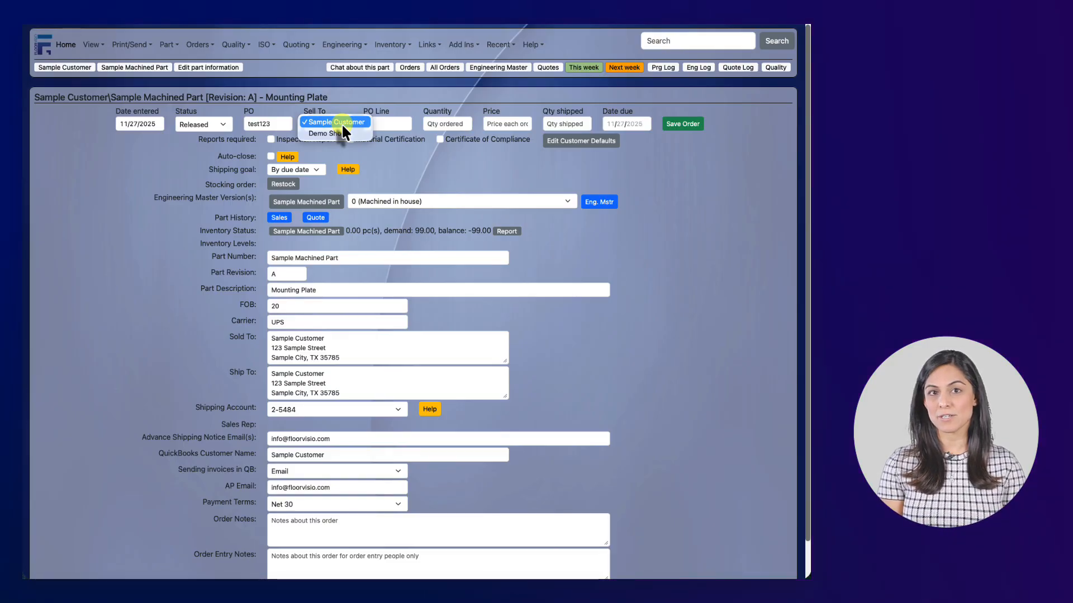
click(341, 123)
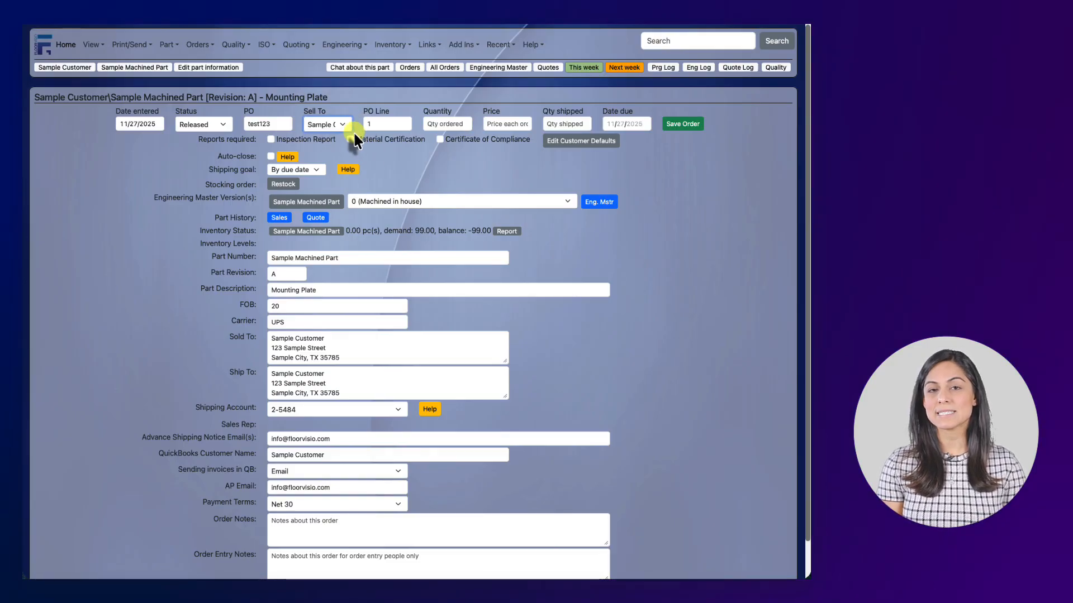
click(346, 123)
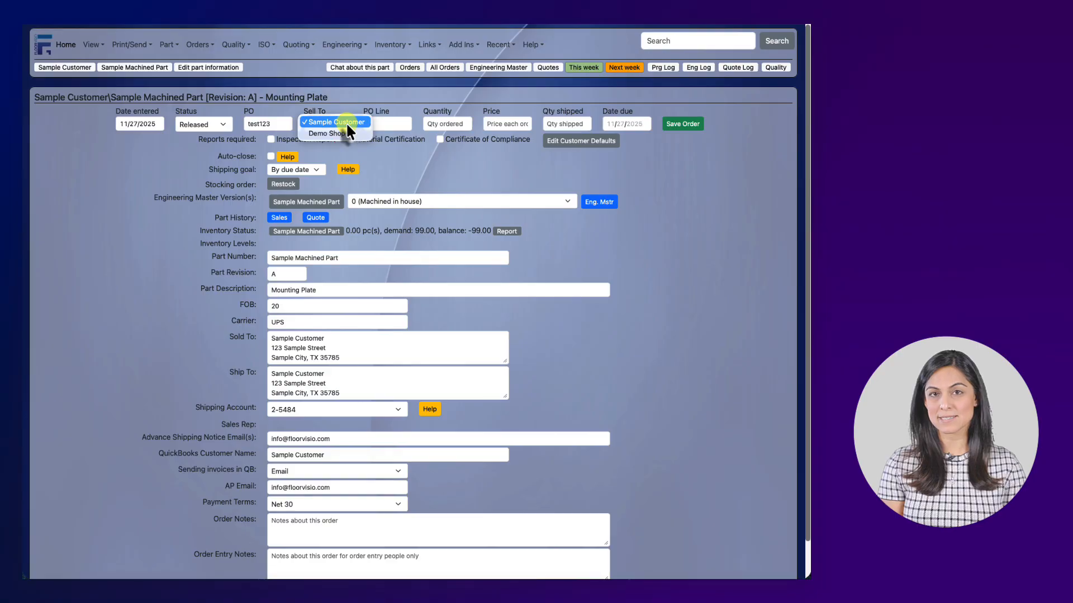
click(346, 123)
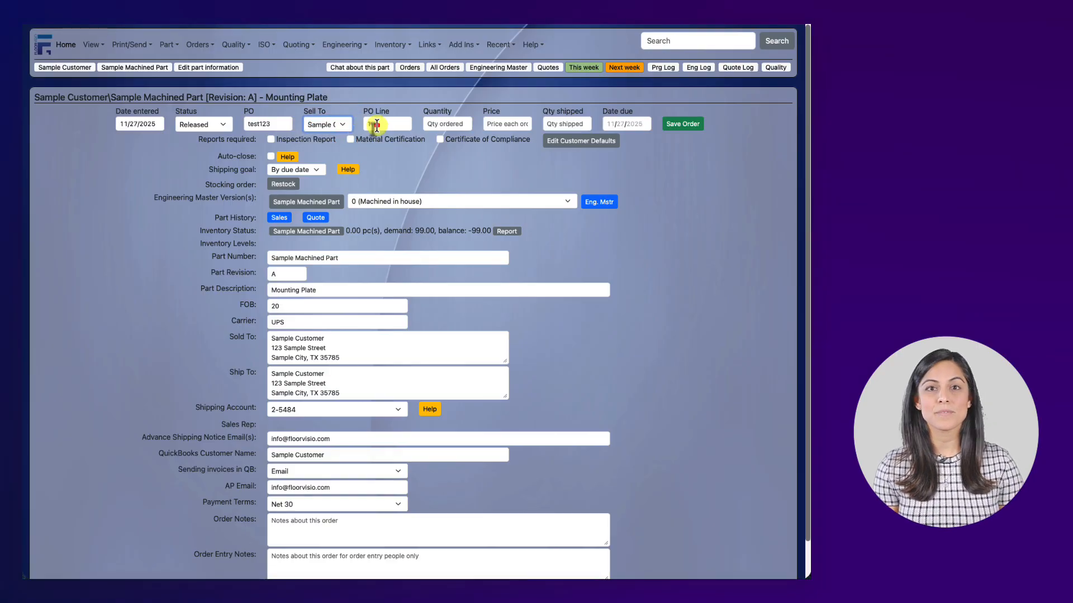
click(376, 124)
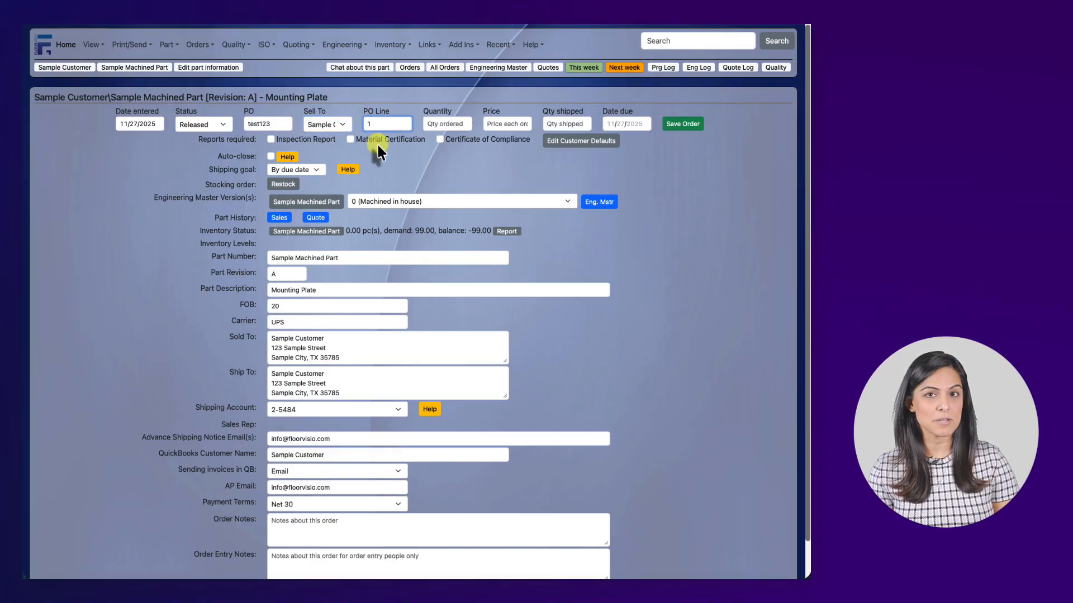
click(439, 123)
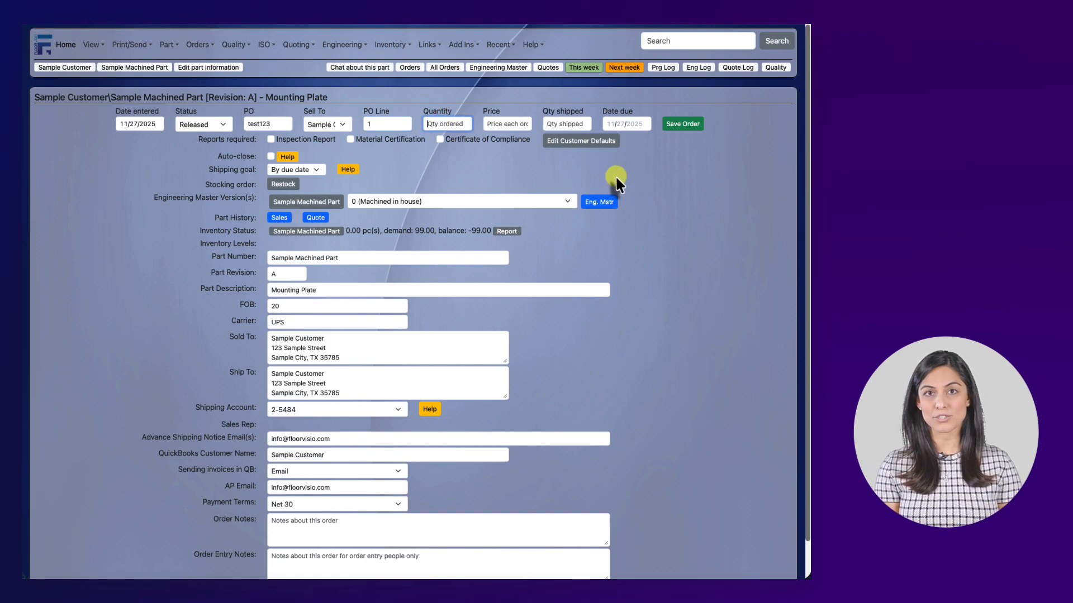
text(25)
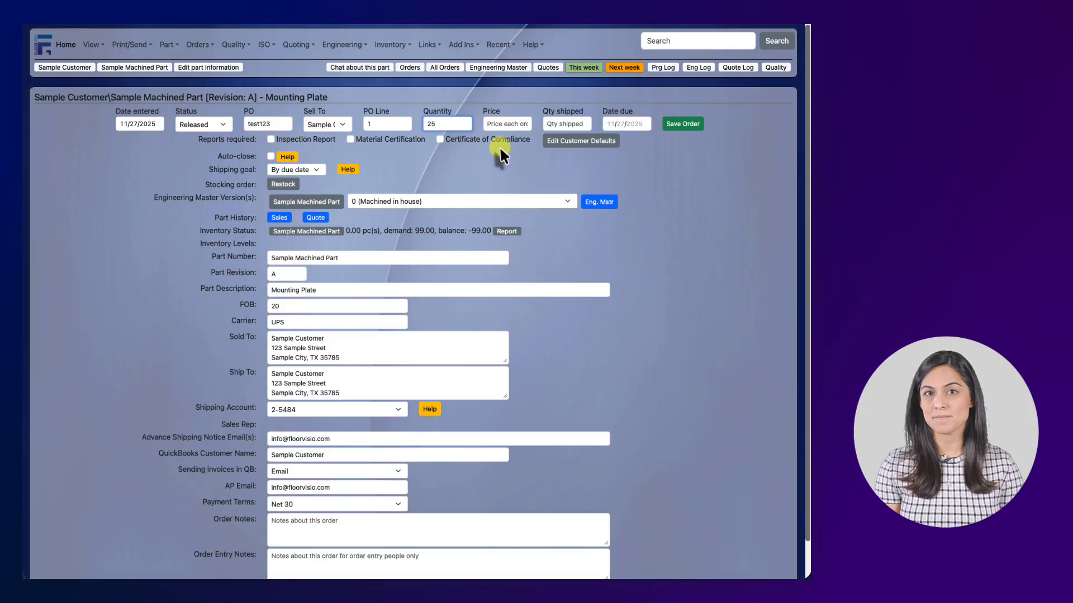
- Consult the part's quote history, set the price each to 36.28, and check the part's sales history
click(504, 124)
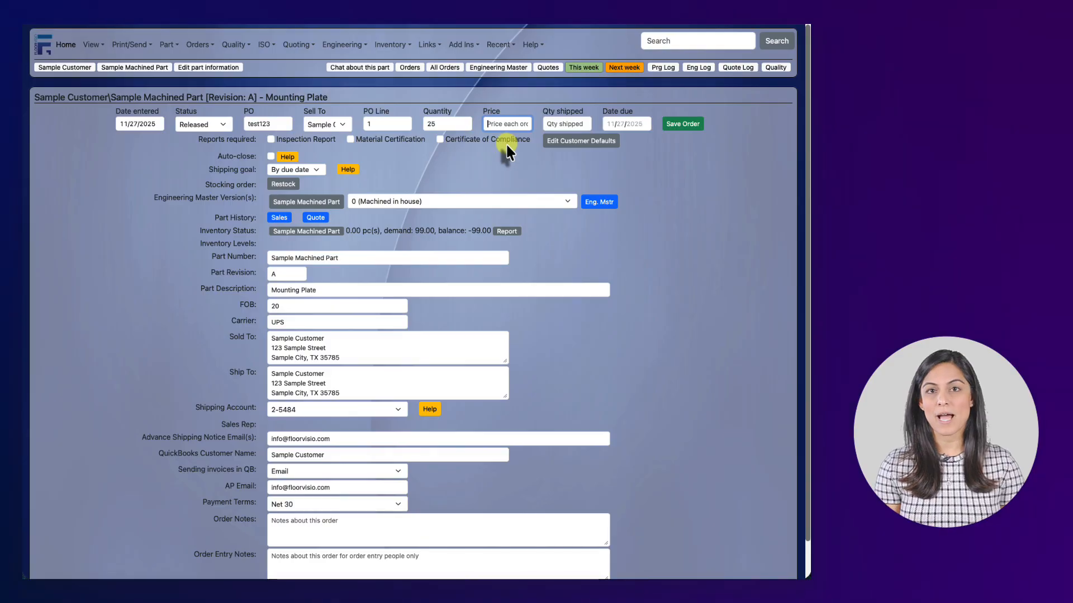
click(316, 219)
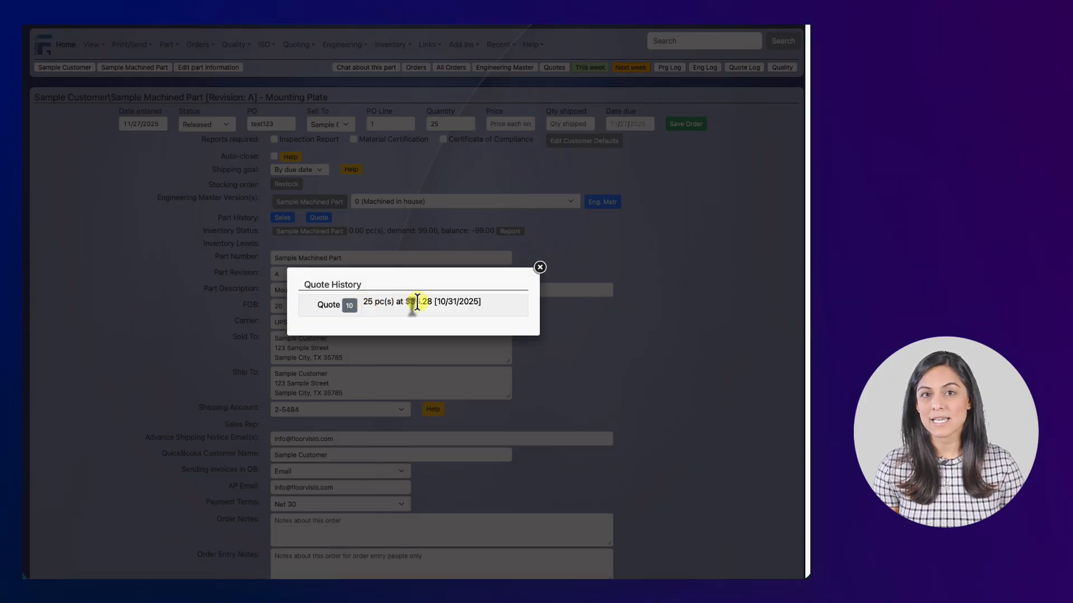
click(539, 267)
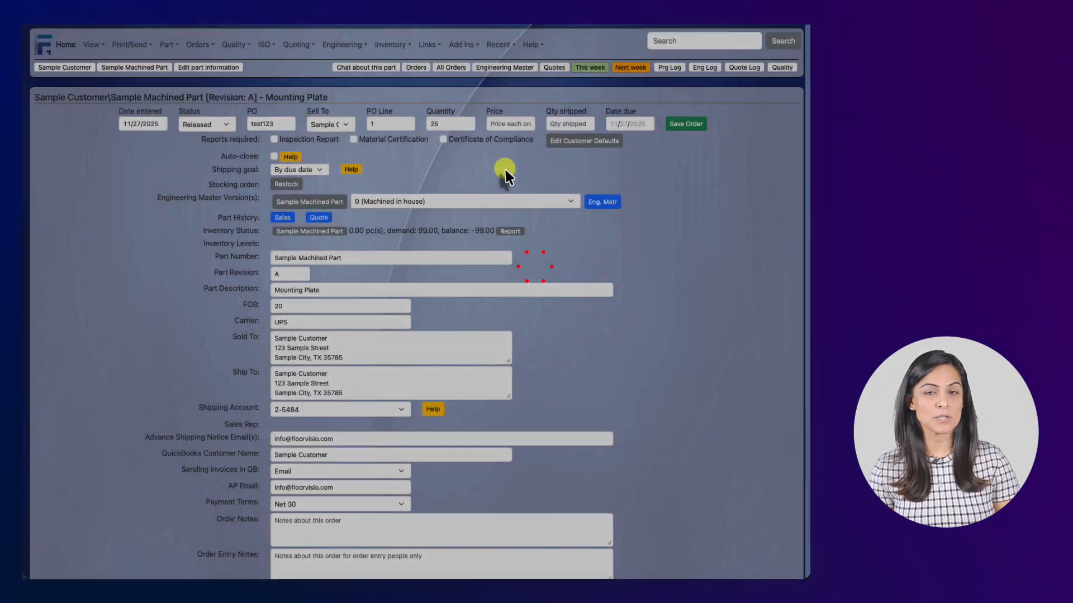
click(507, 124)
text(3)
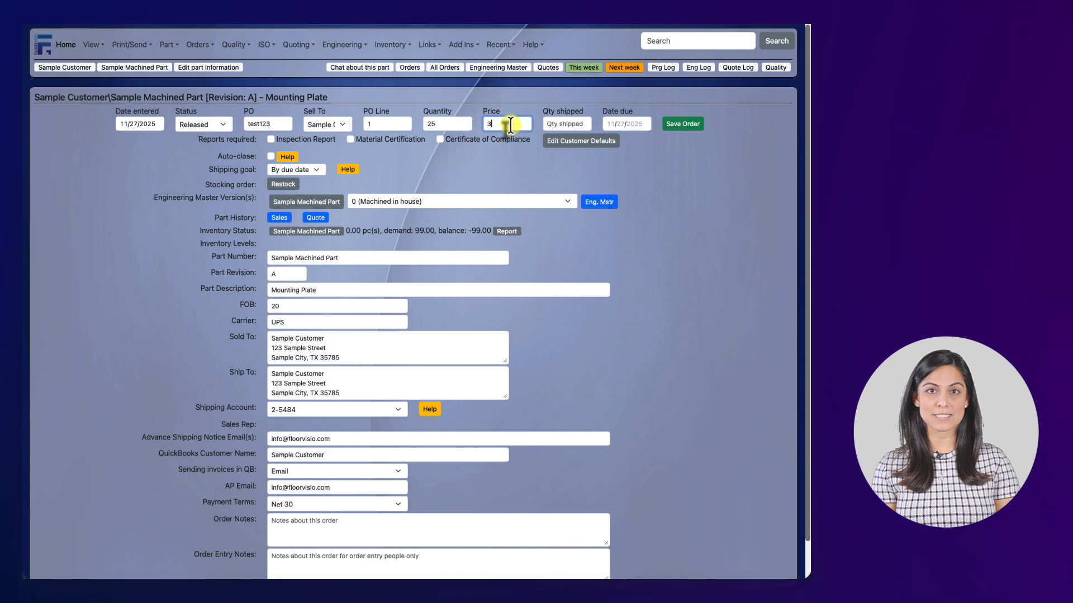
text(6.28)
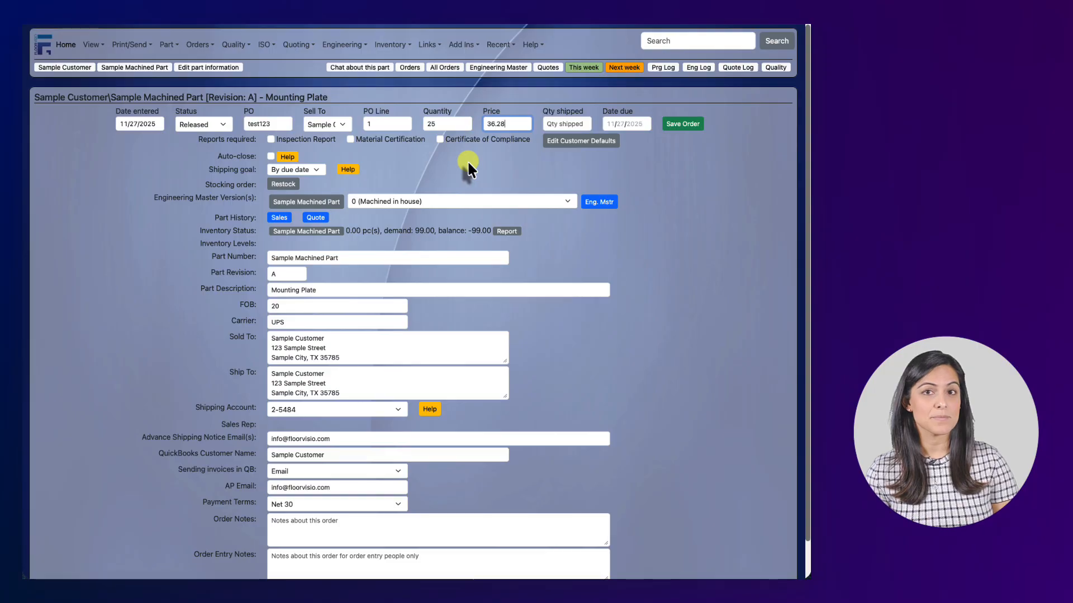
click(279, 218)
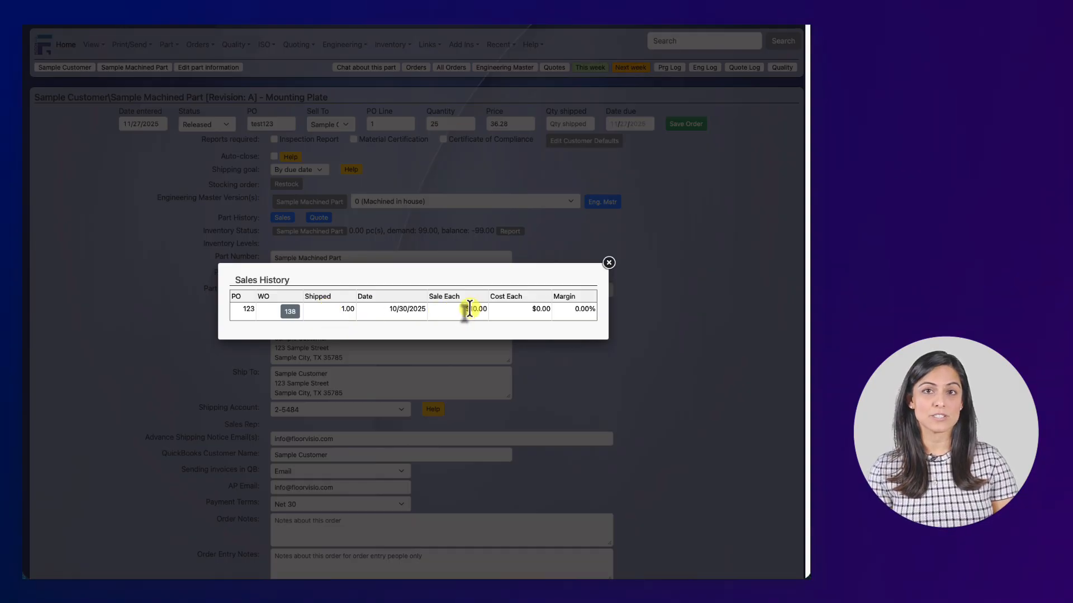
click(608, 263)
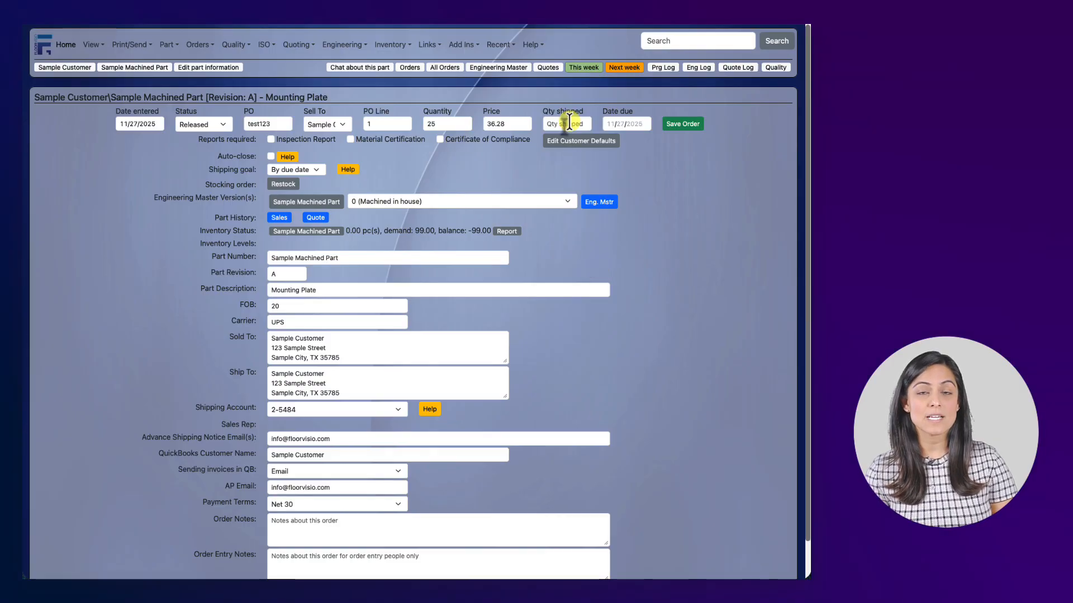
- Set the order's due date to 12/19/2025
click(631, 123)
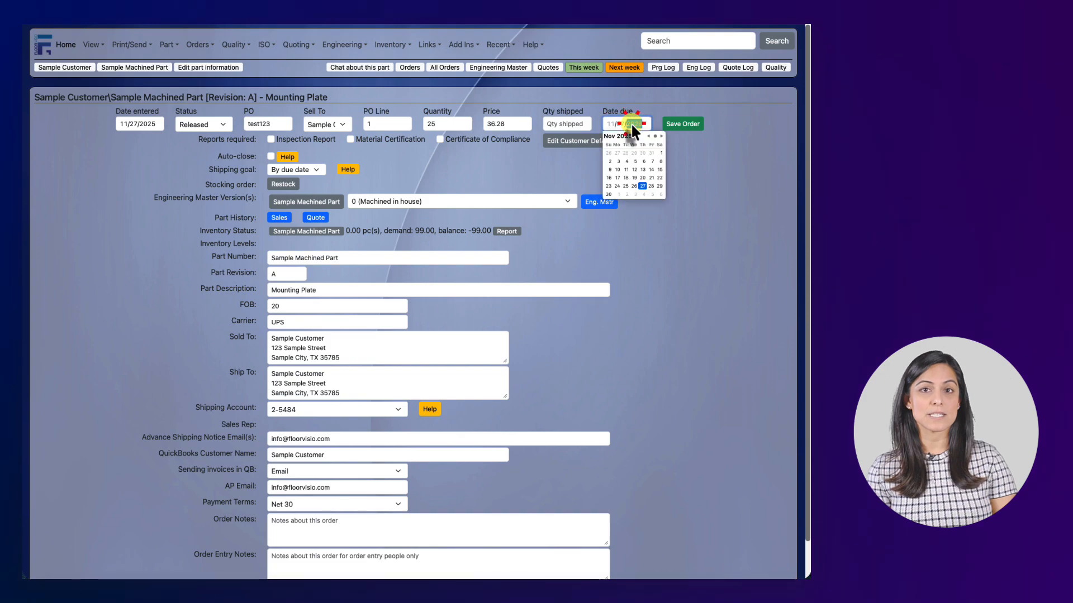
click(659, 135)
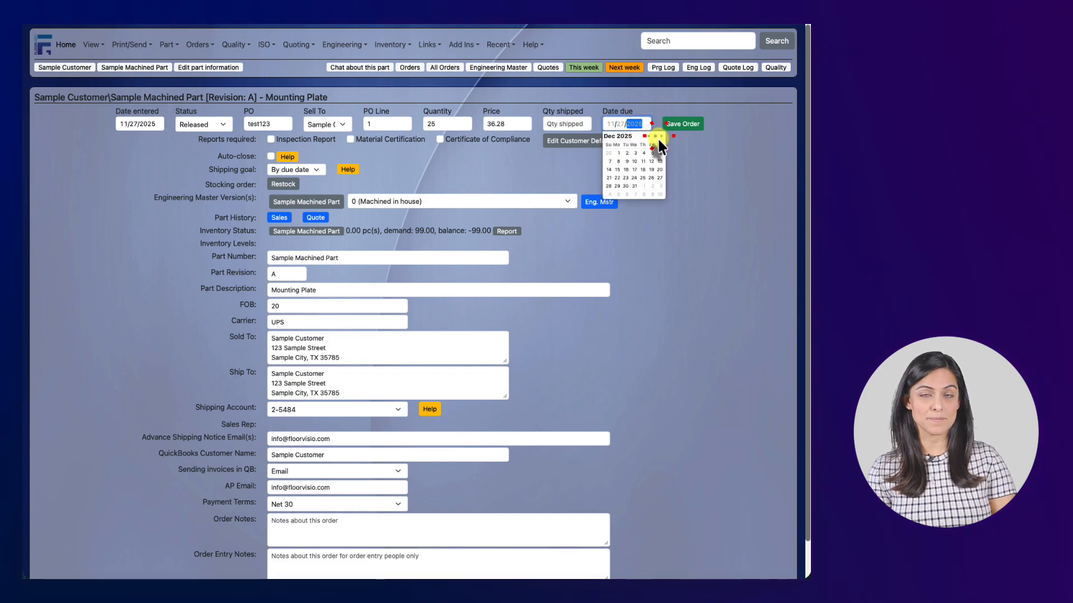
click(651, 170)
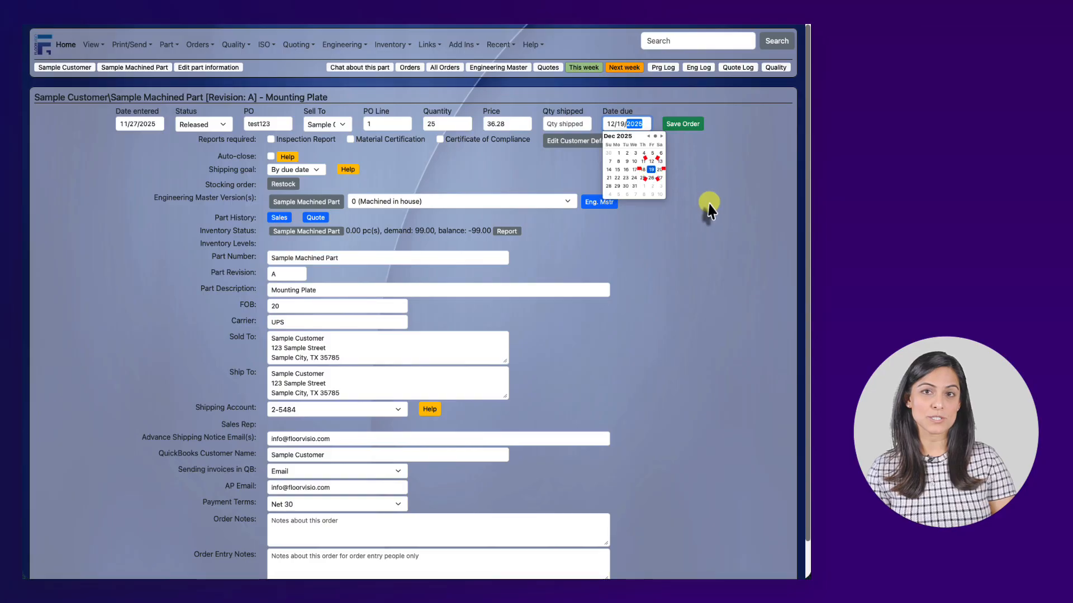
click(710, 203)
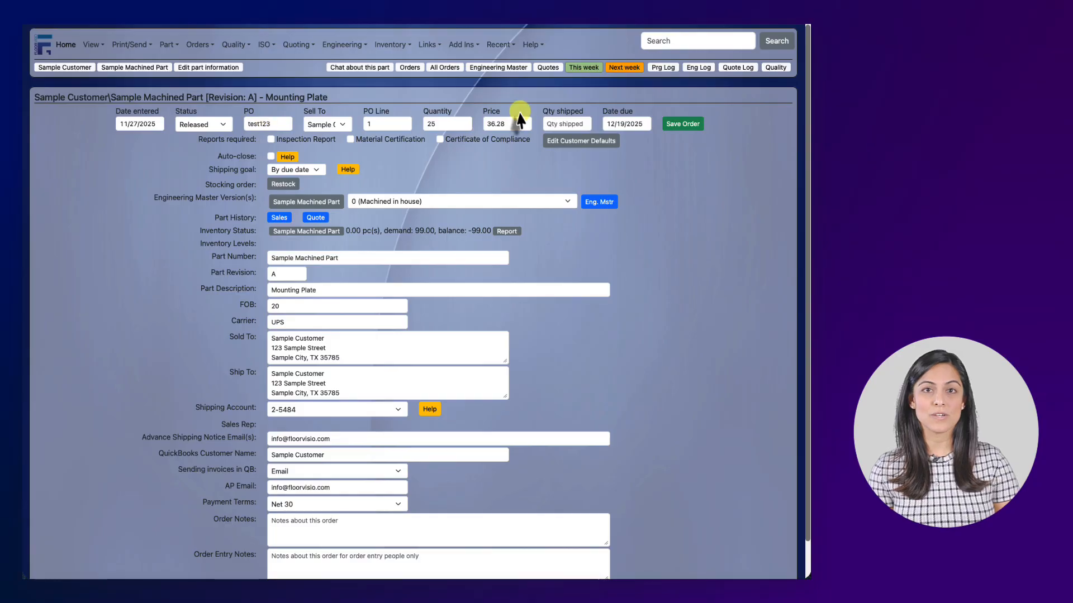
- Try different combinations of Inspection Report, Material Certification and Certificate of Compliance as the order's required reports
click(271, 140)
click(350, 140)
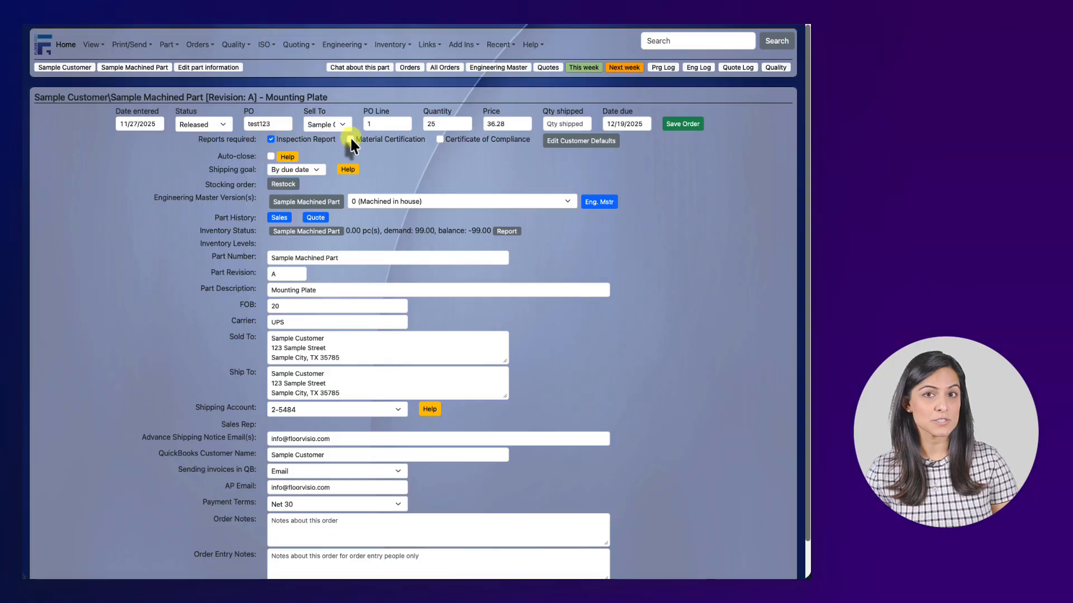
click(439, 139)
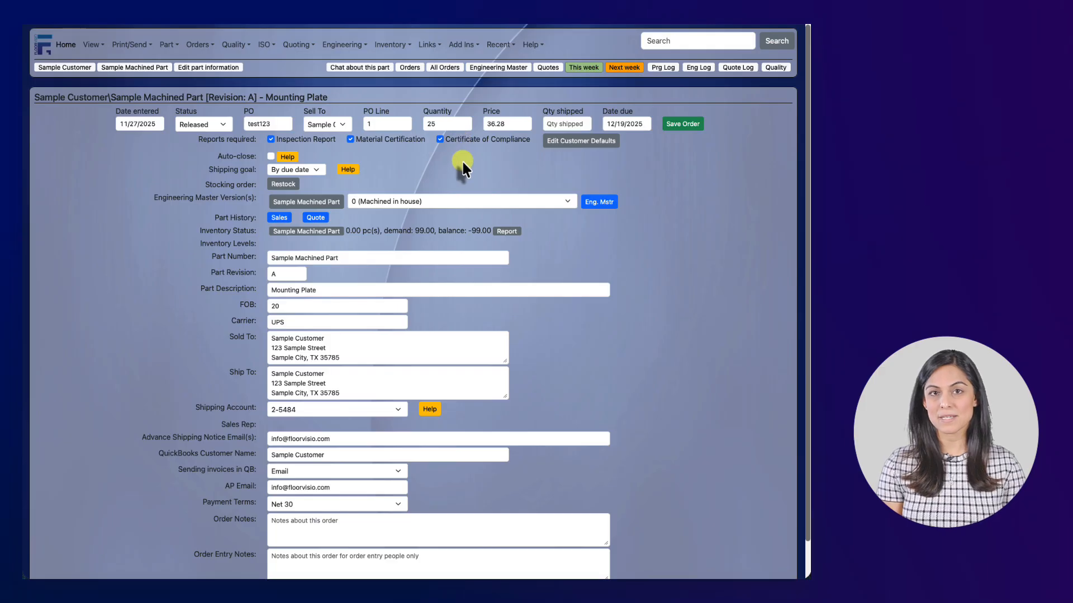
click(271, 139)
click(440, 139)
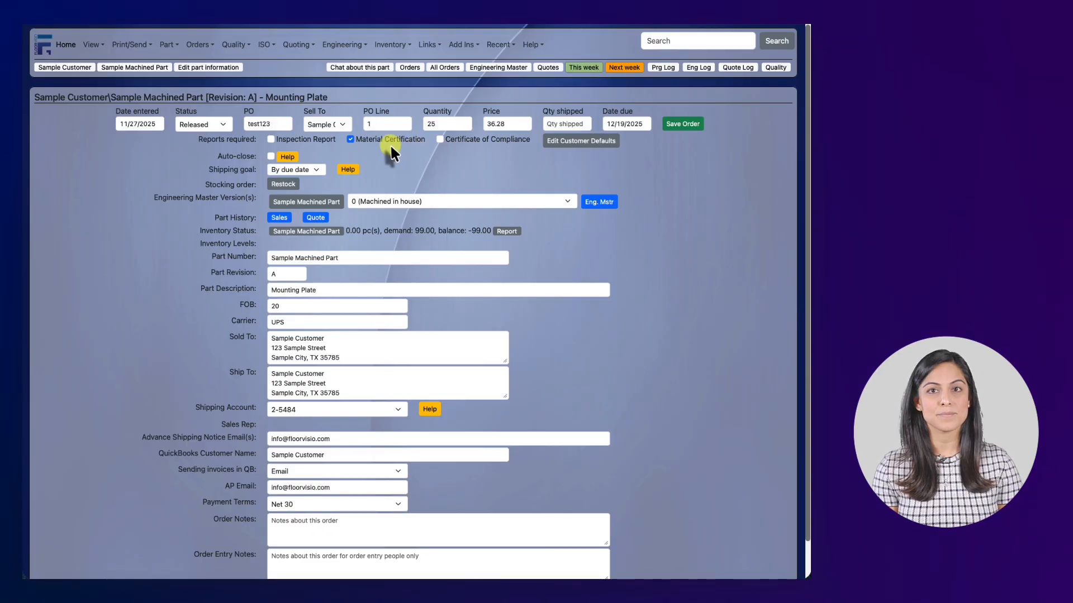
click(350, 140)
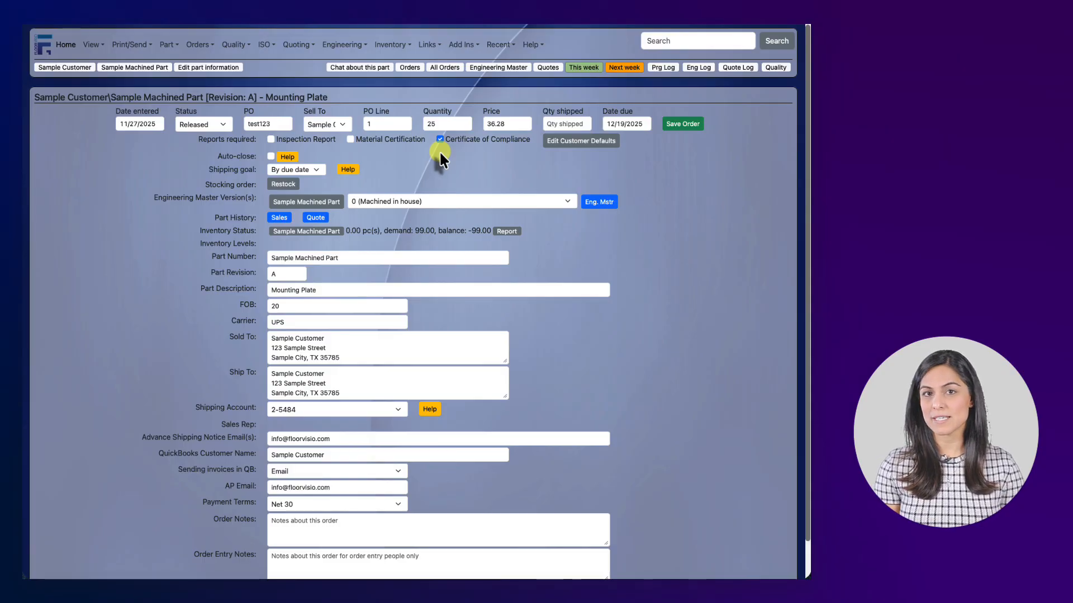
click(270, 139)
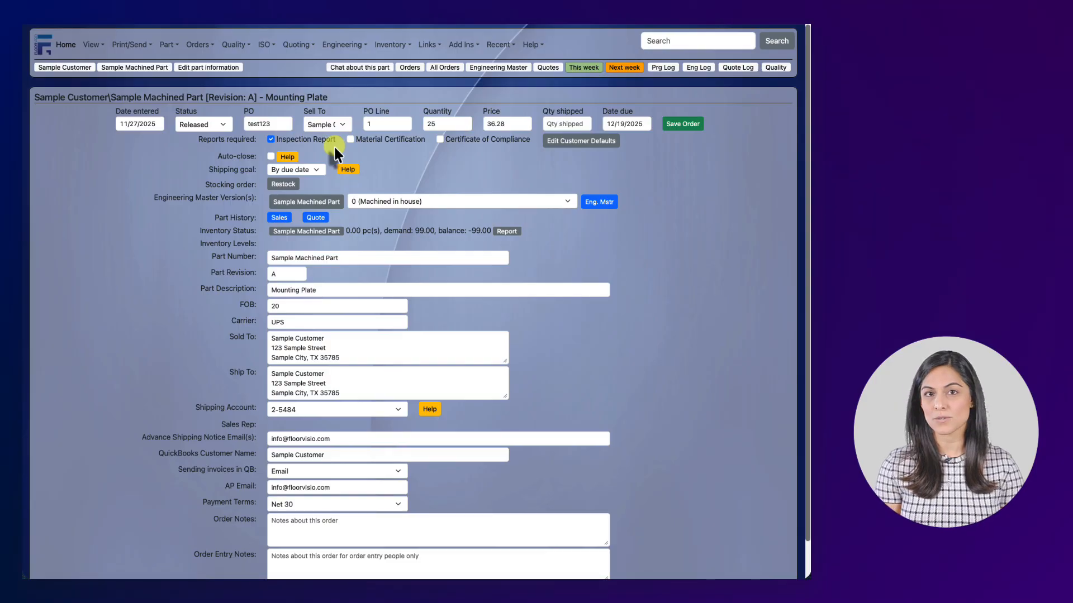
- Review the order's auto-close option, the available shipping goals and the Sell To company choices
click(270, 156)
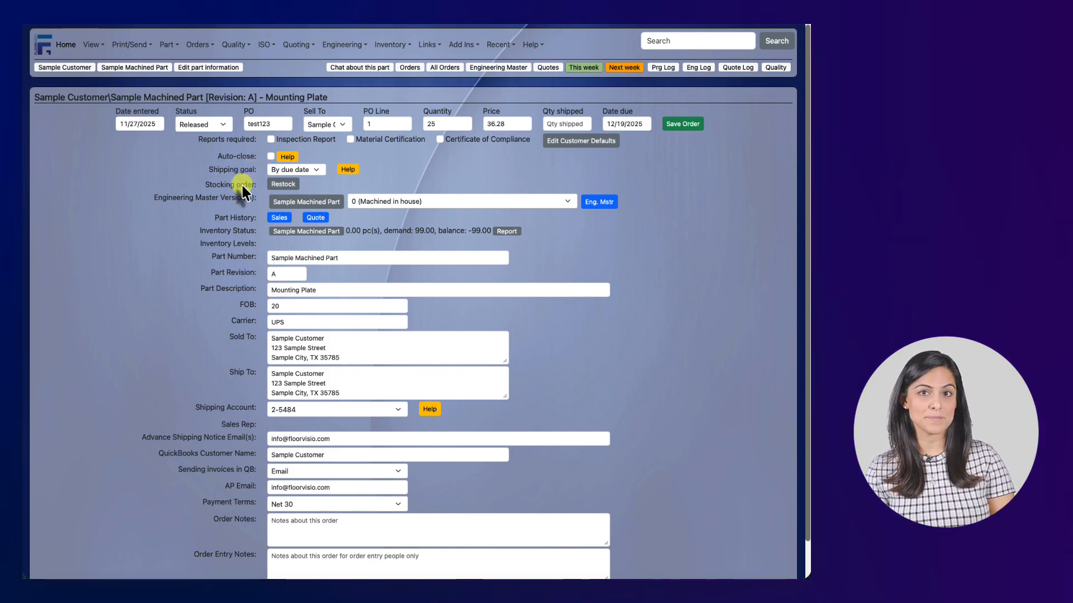
click(285, 171)
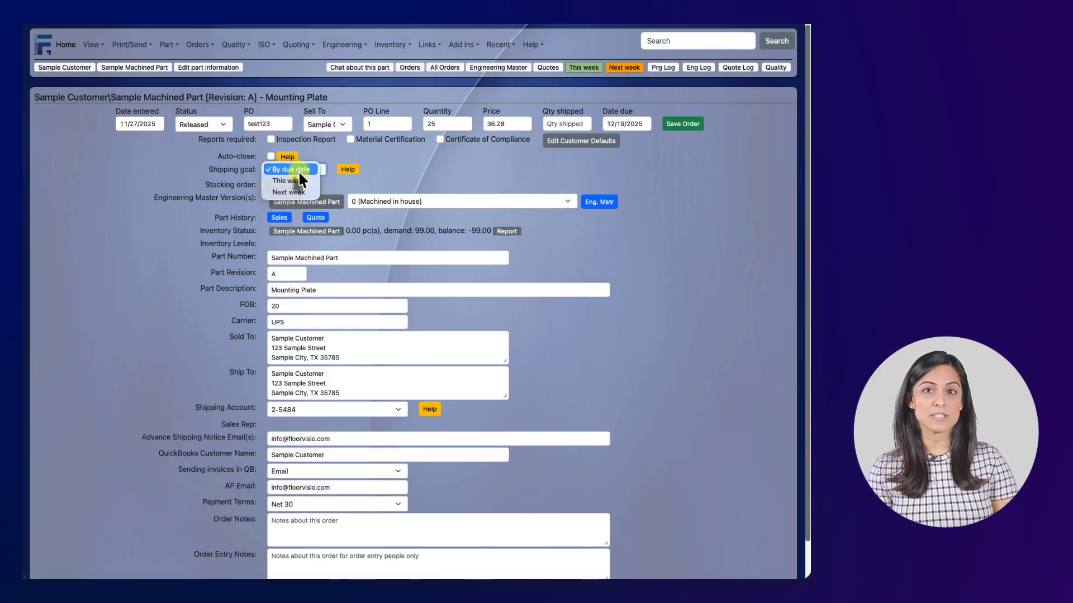
click(299, 171)
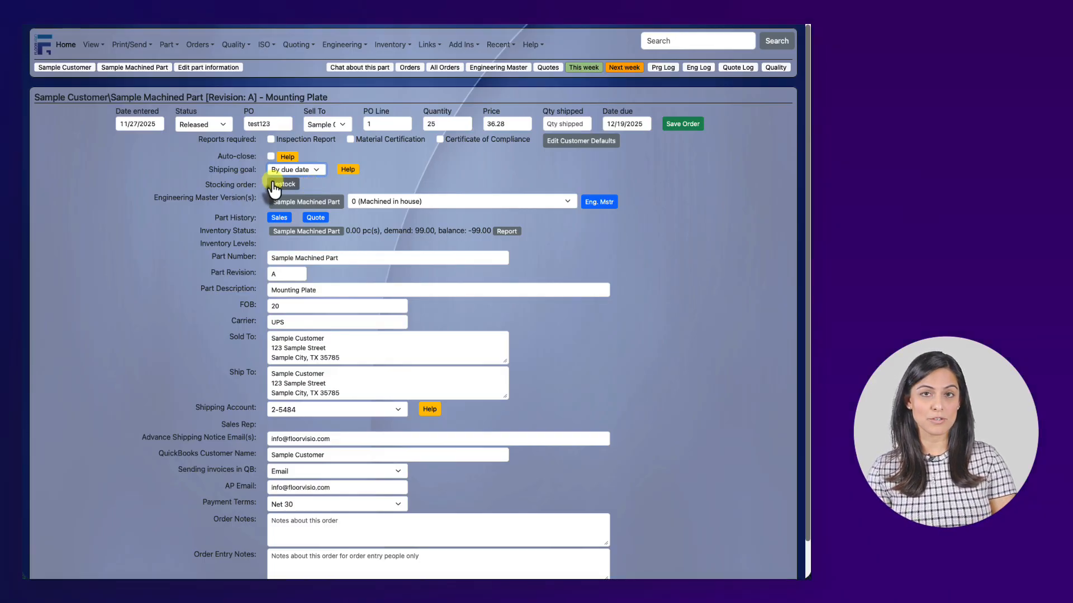
click(271, 156)
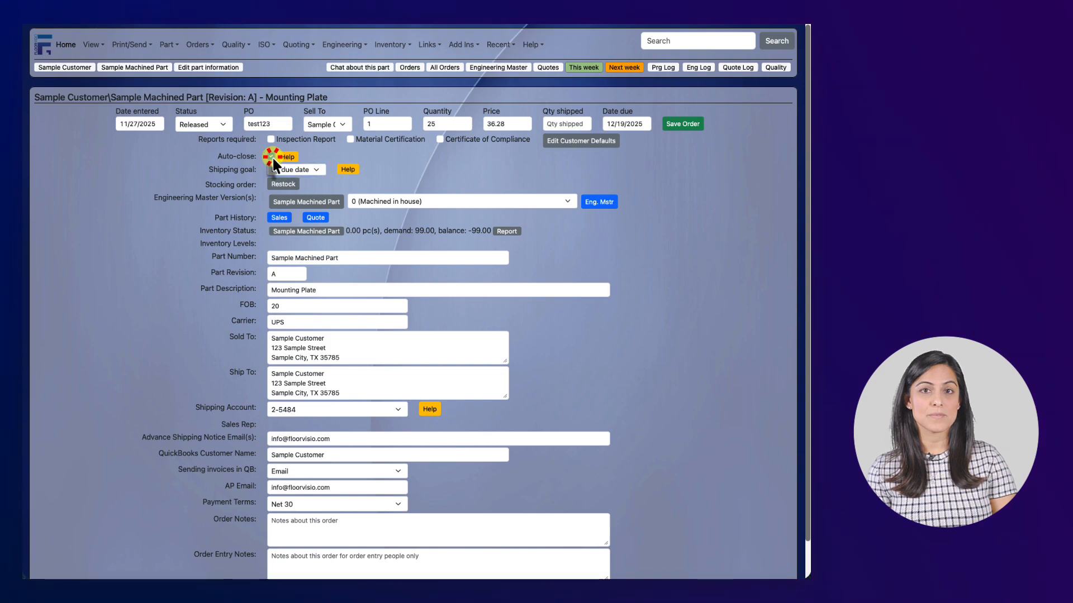
click(343, 122)
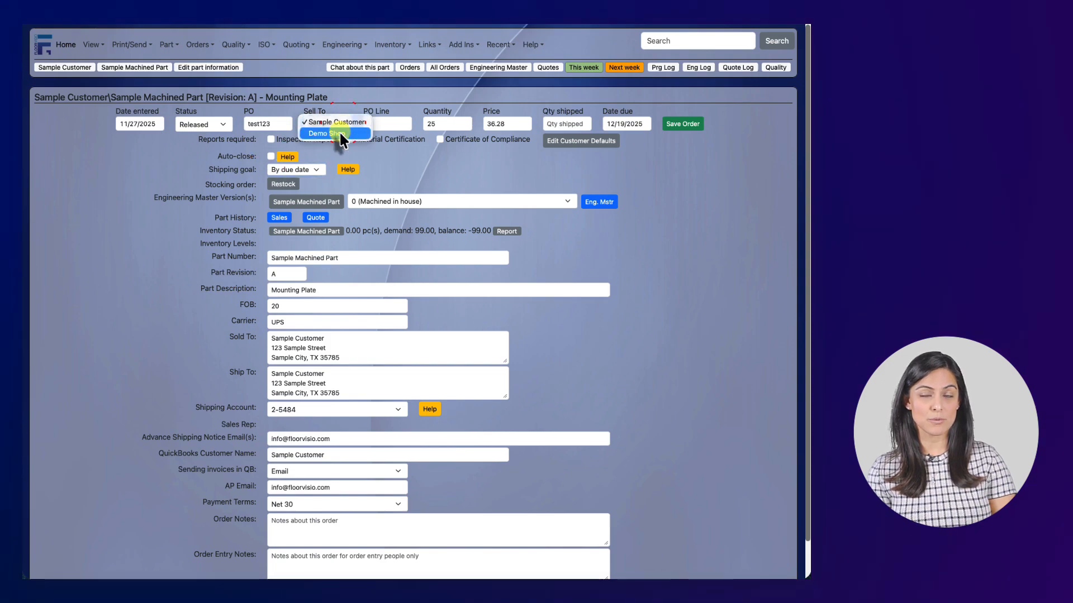
click(386, 178)
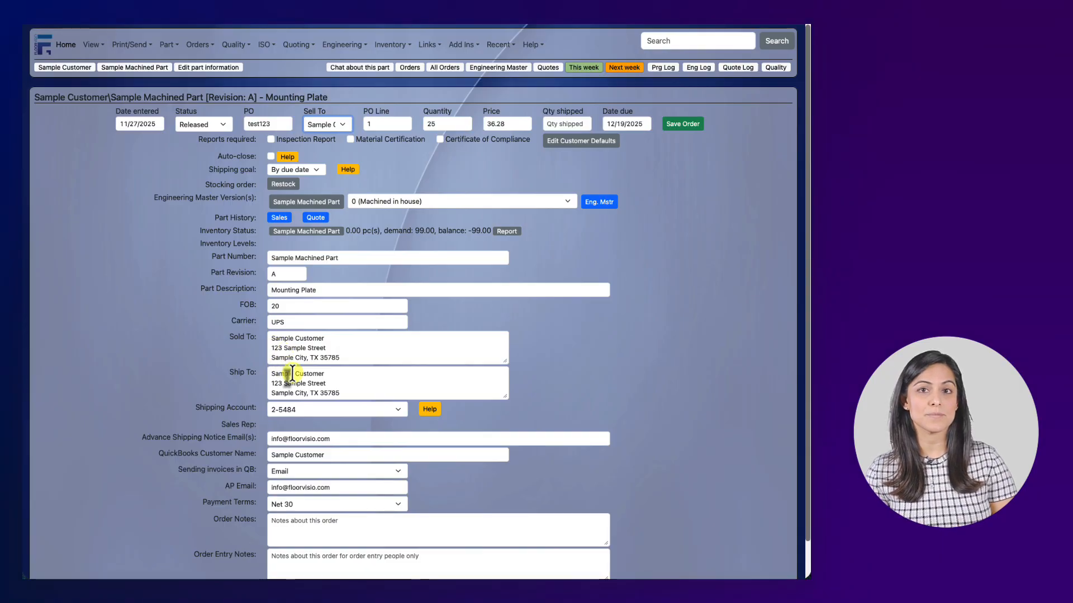
- Check the available engineering master versions and the order's part number and revision
scroll(341, 324, down, 1)
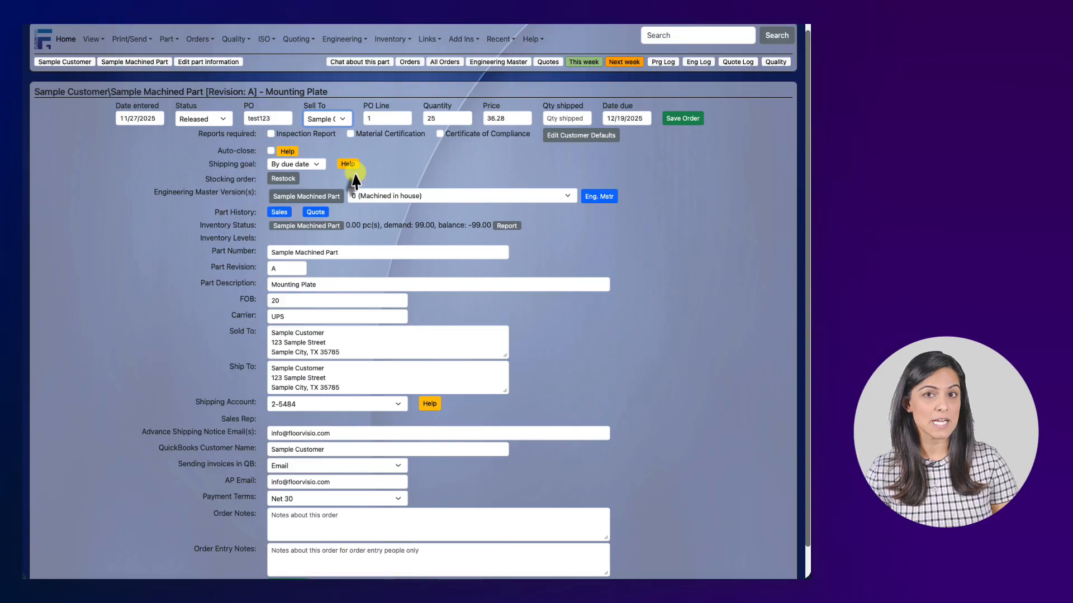
click(403, 190)
click(419, 170)
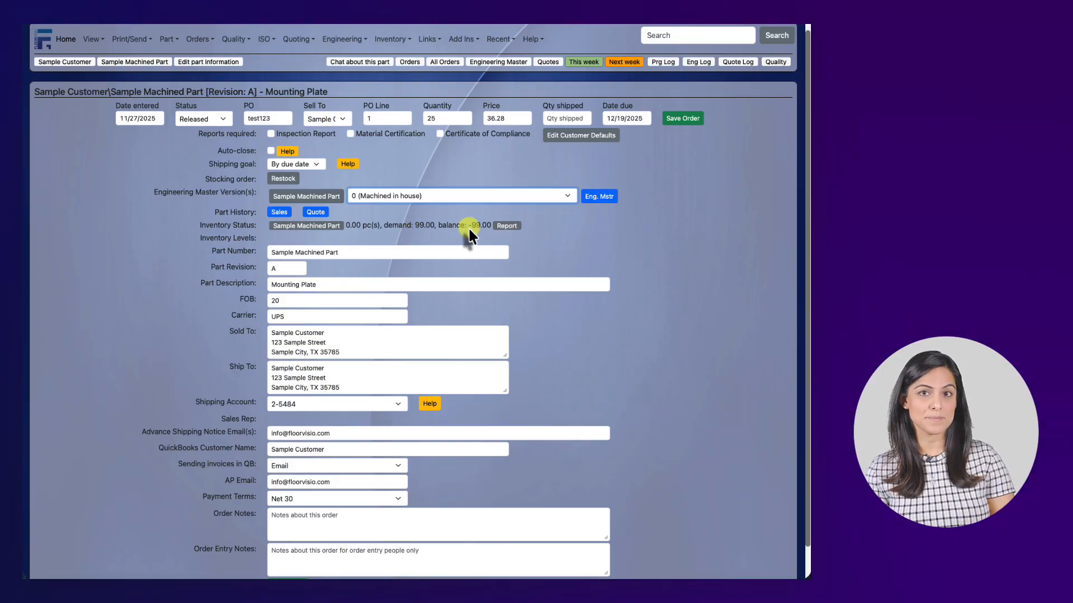
click(360, 252)
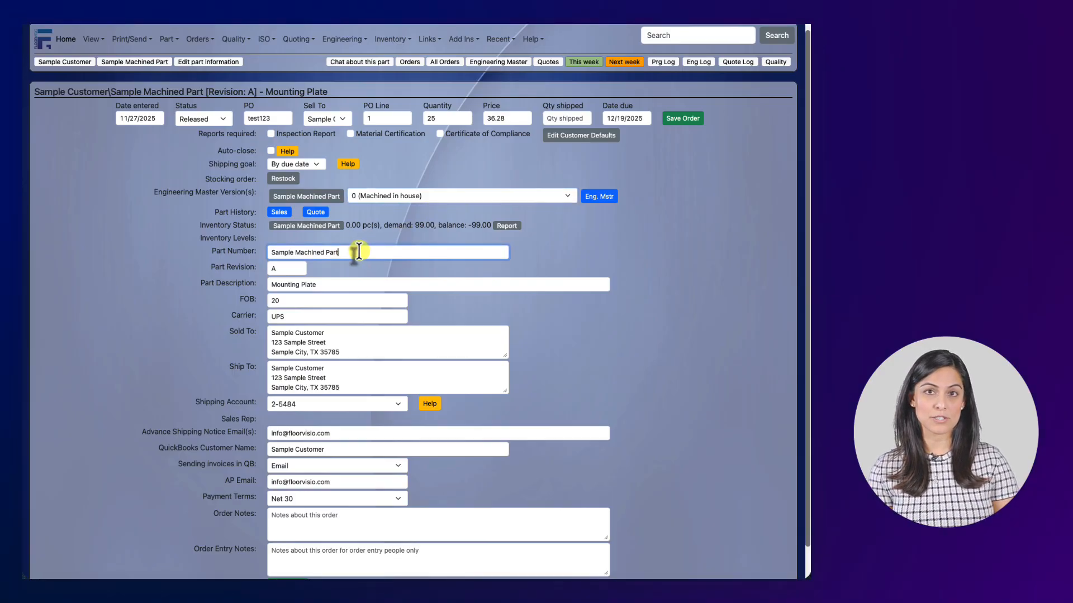
click(294, 268)
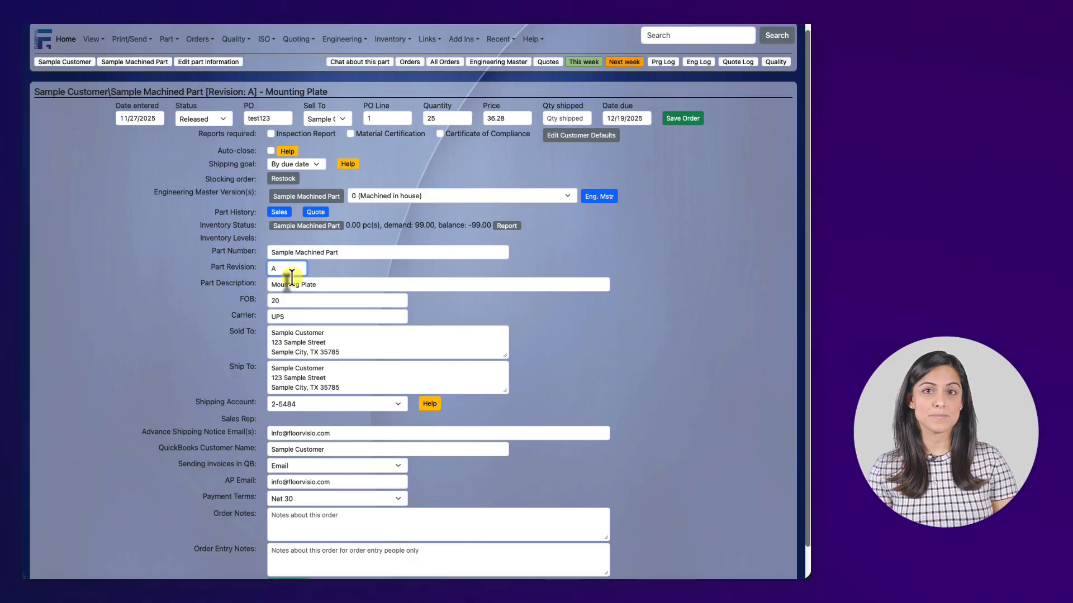
- Replace the order's FOB entry with "Sample City, TN"
click(294, 300)
drag(294, 300, 258, 299)
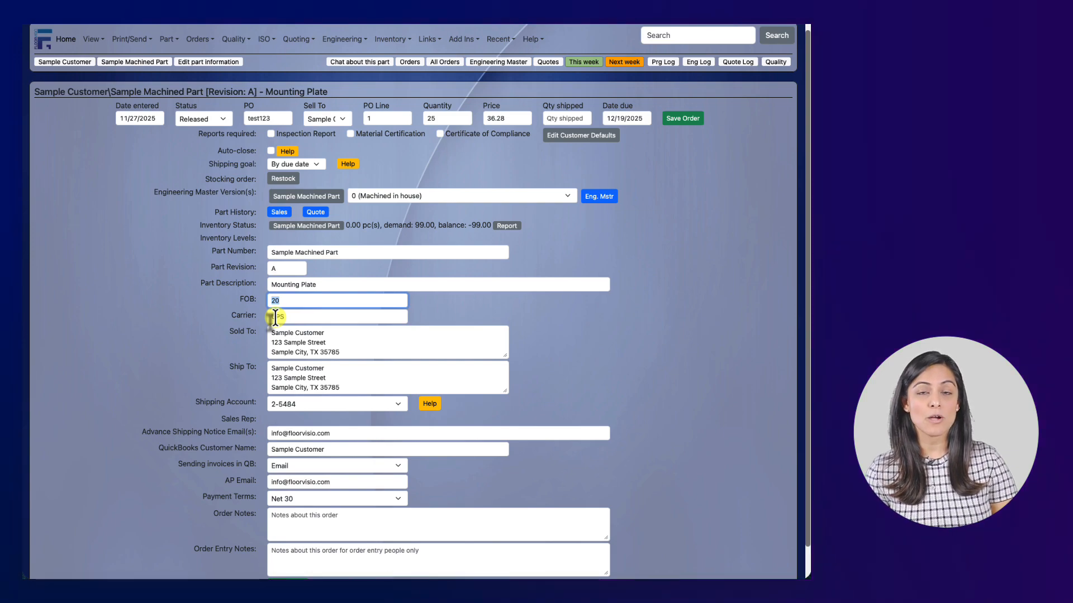
text(Sample)
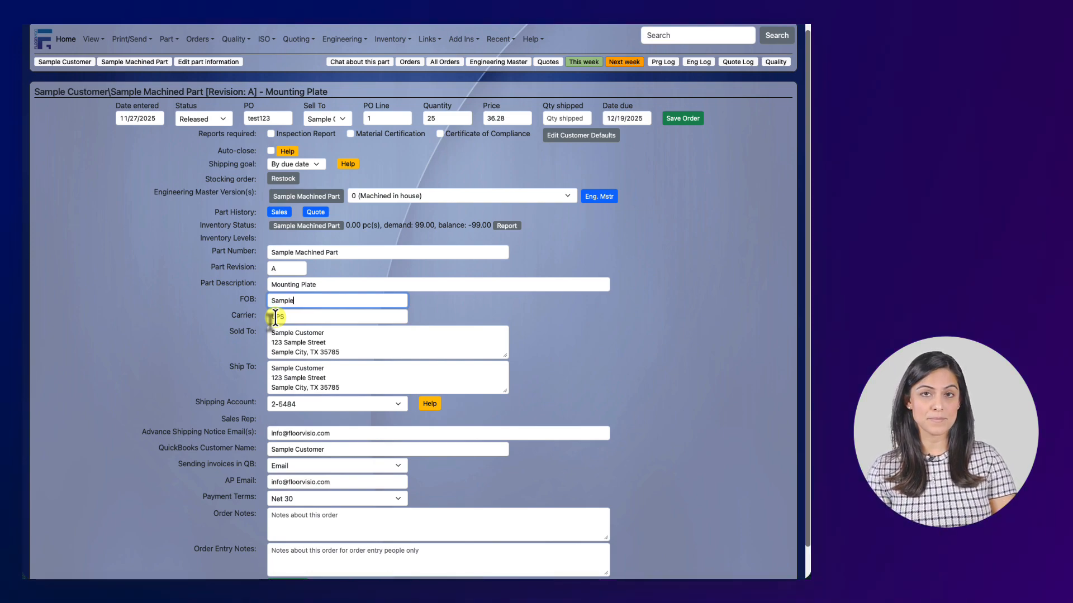
text( City)
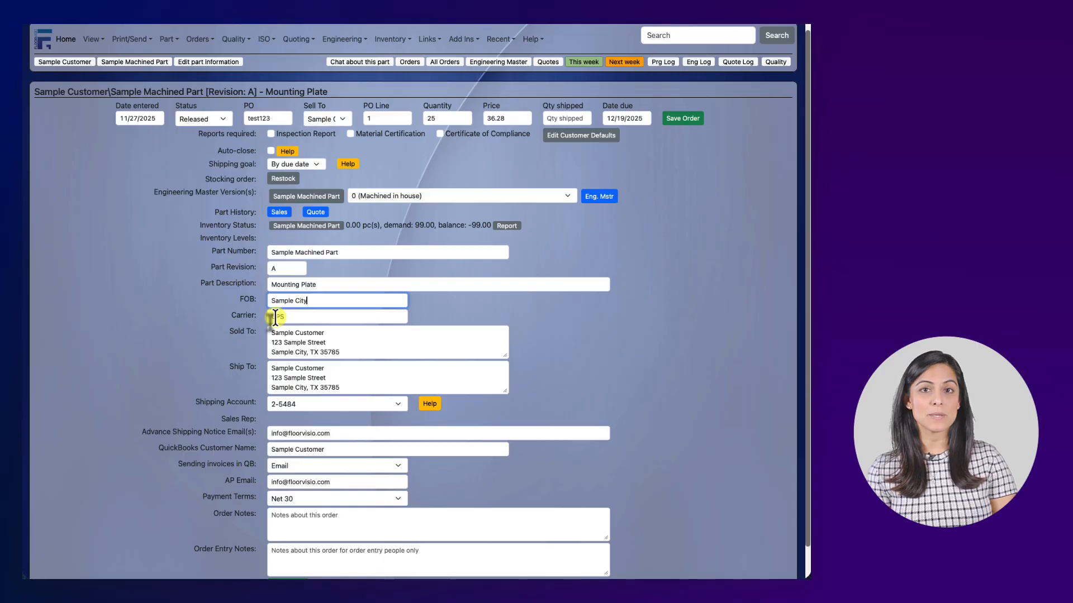
text(, TN)
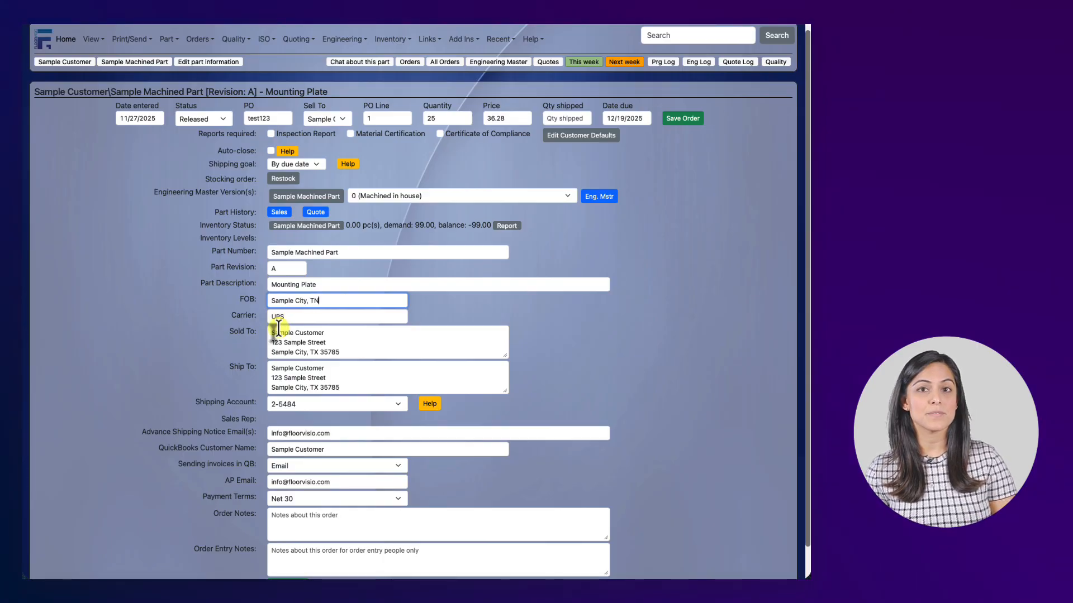
- Review the order's shipping details: carrier, Sold To and Ship To addresses, and advance shipping notice email
click(280, 318)
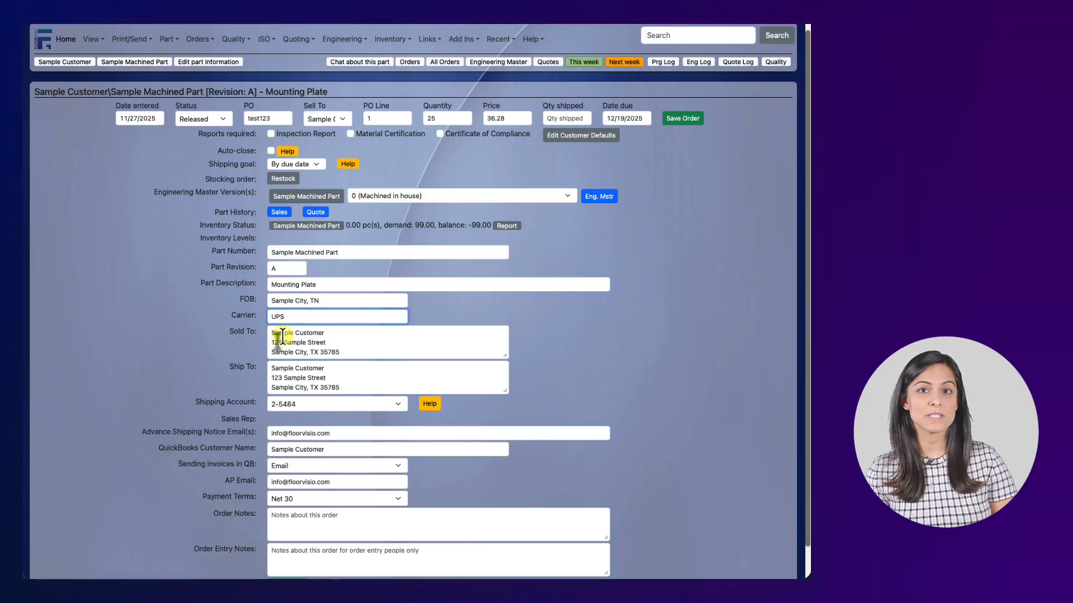
click(282, 336)
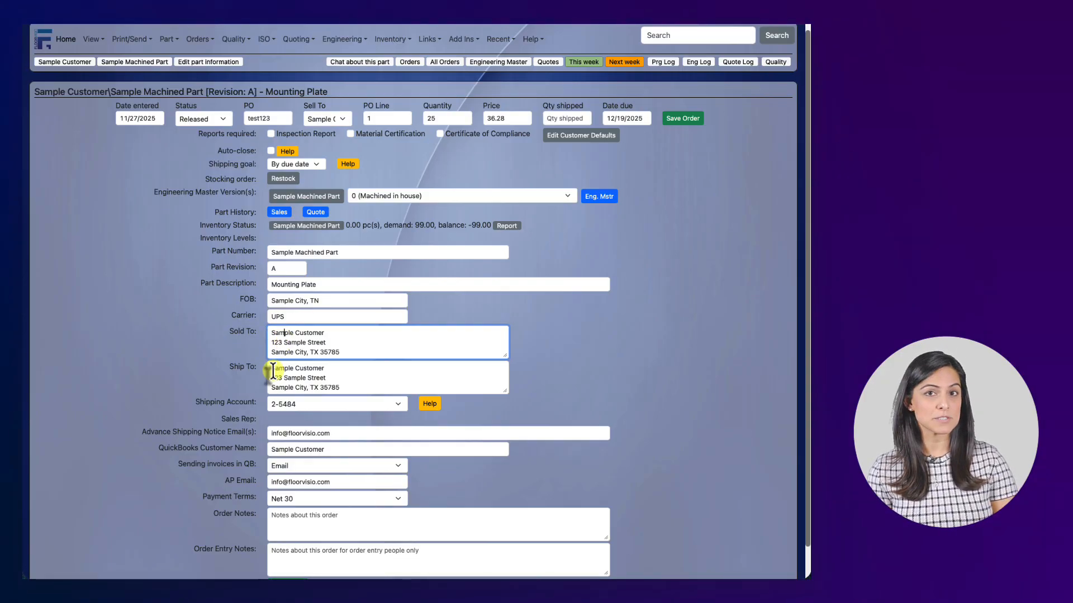
drag(271, 368, 343, 386)
scroll(342, 385, down, 1)
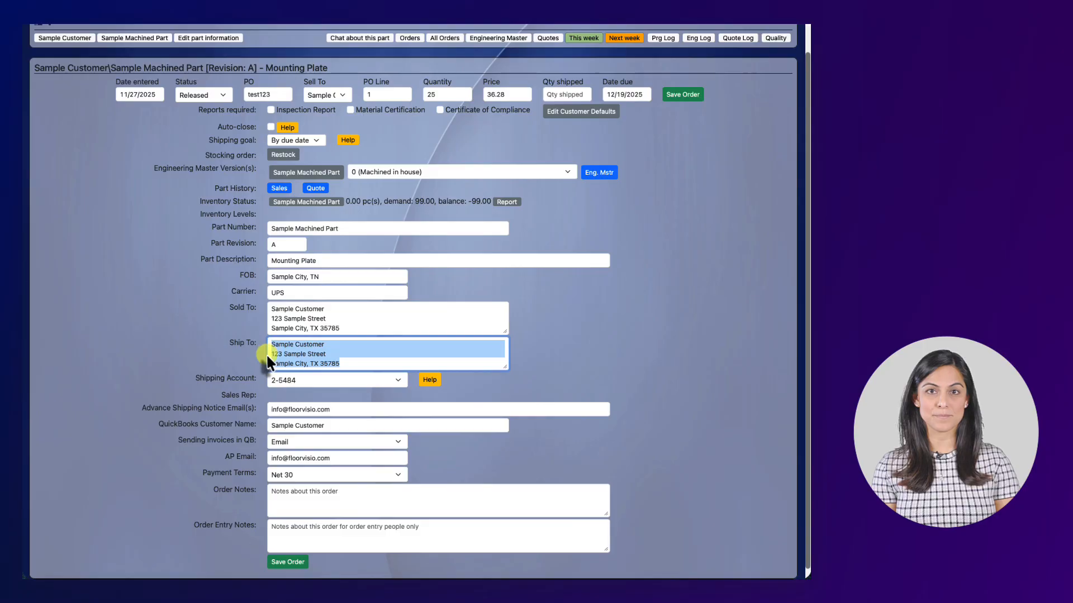
click(410, 295)
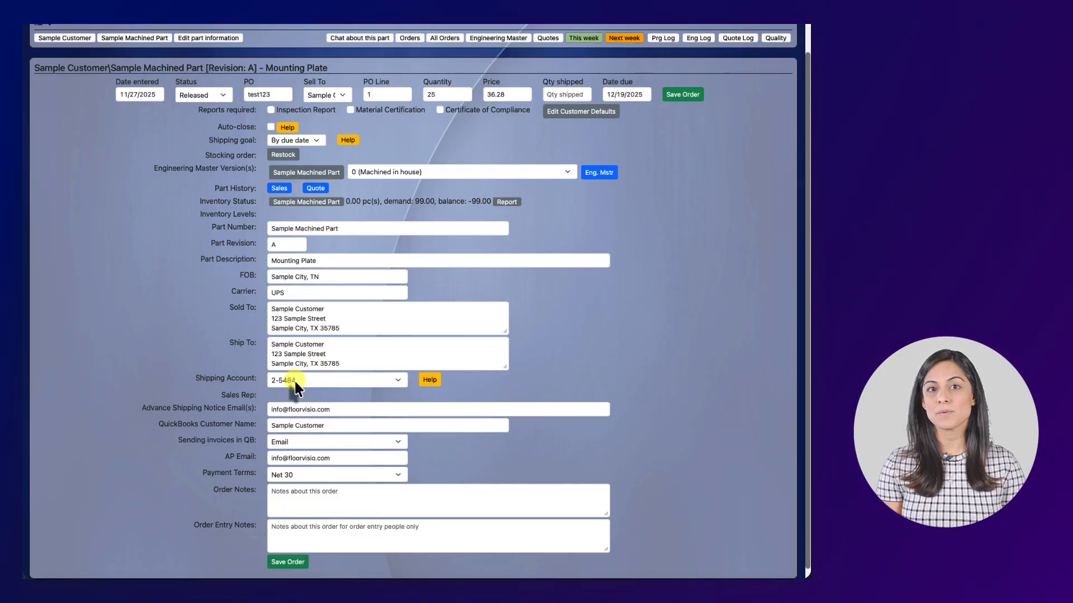
scroll(284, 384, down, 1)
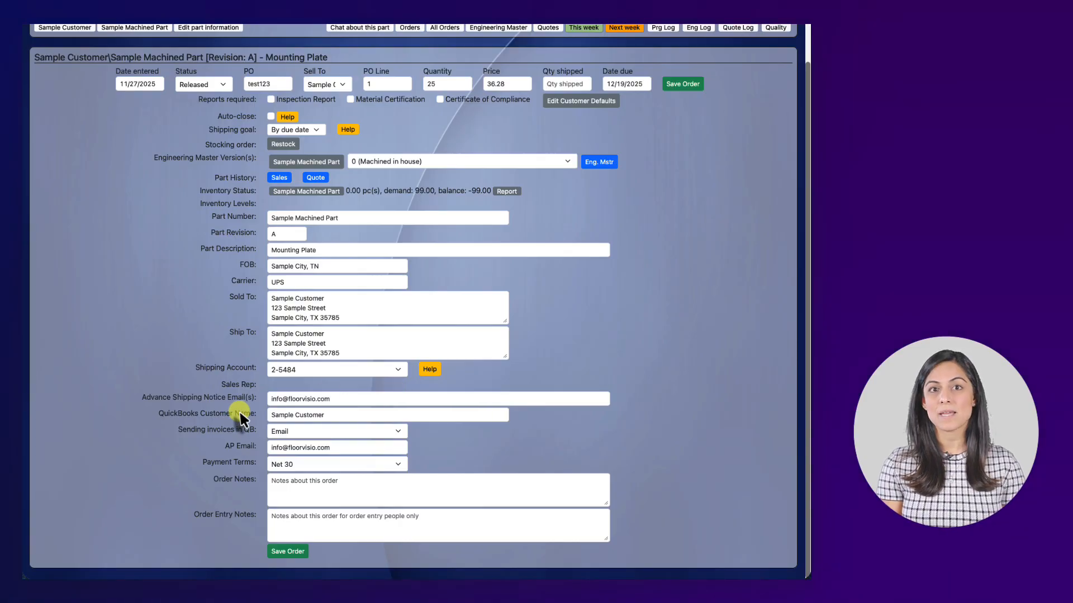
click(333, 400)
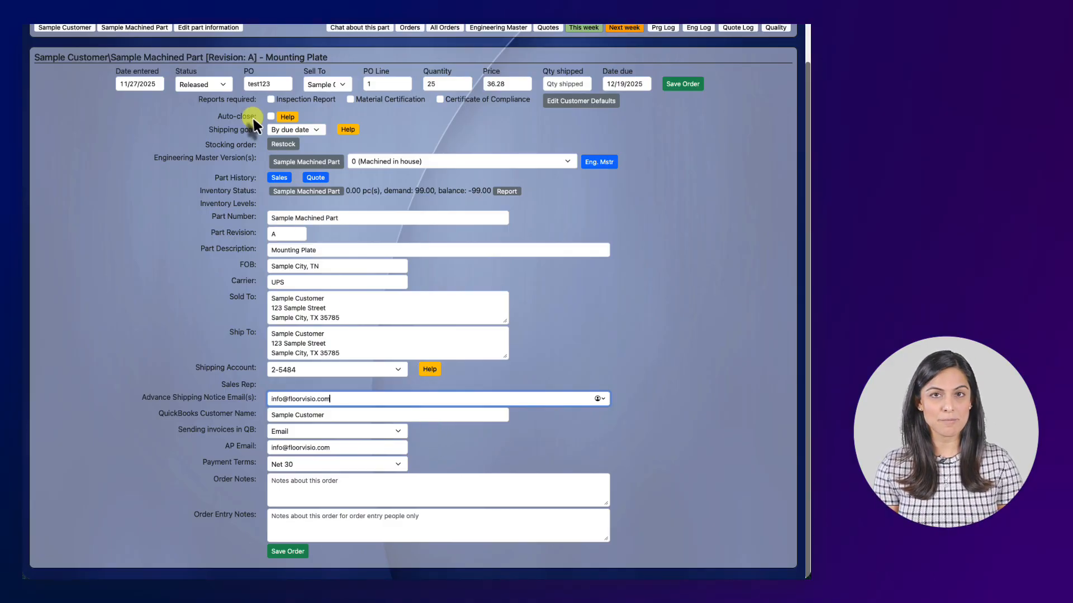
- Mark all three report types as required for the order and clear those requirements again
click(269, 98)
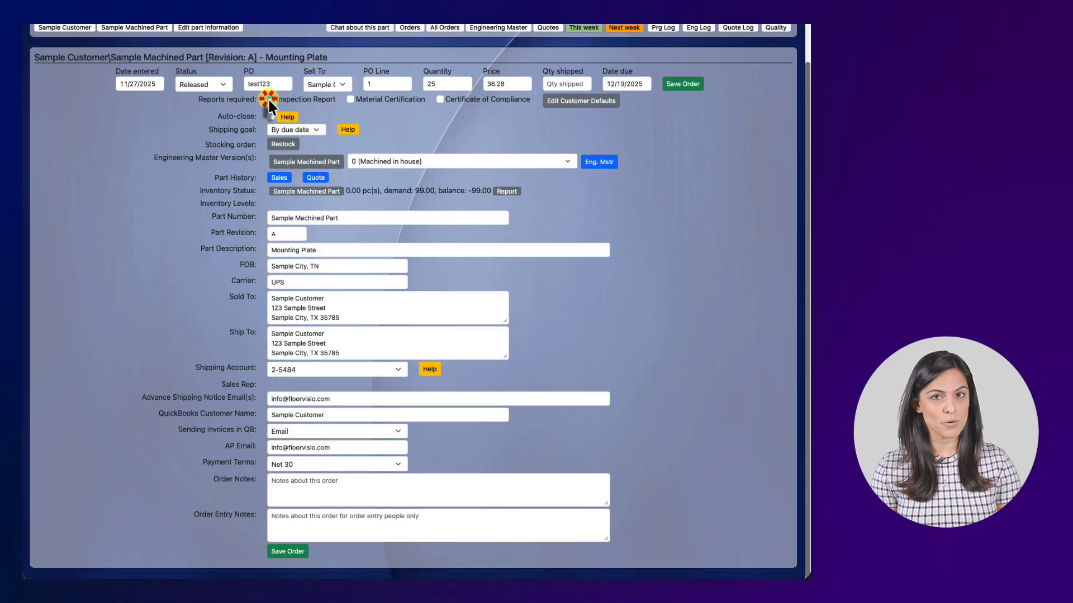
click(349, 99)
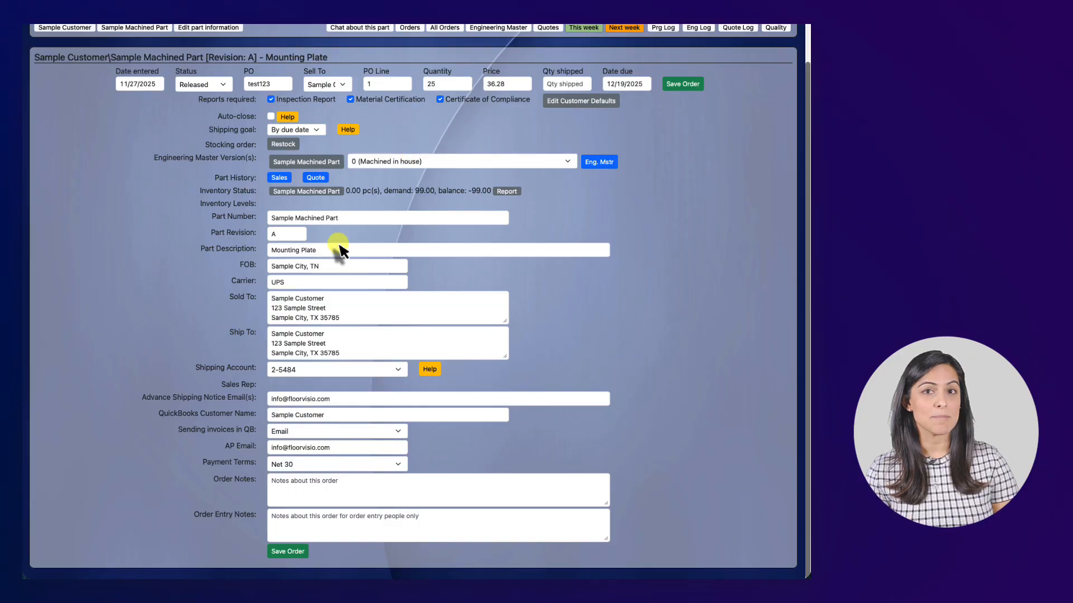
click(271, 99)
click(350, 99)
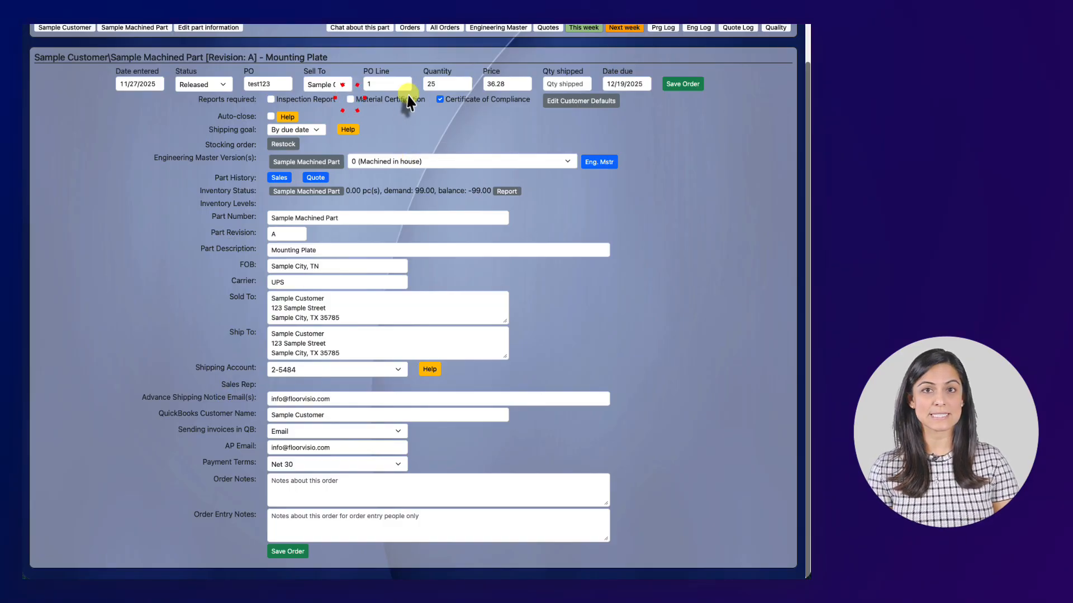
click(440, 99)
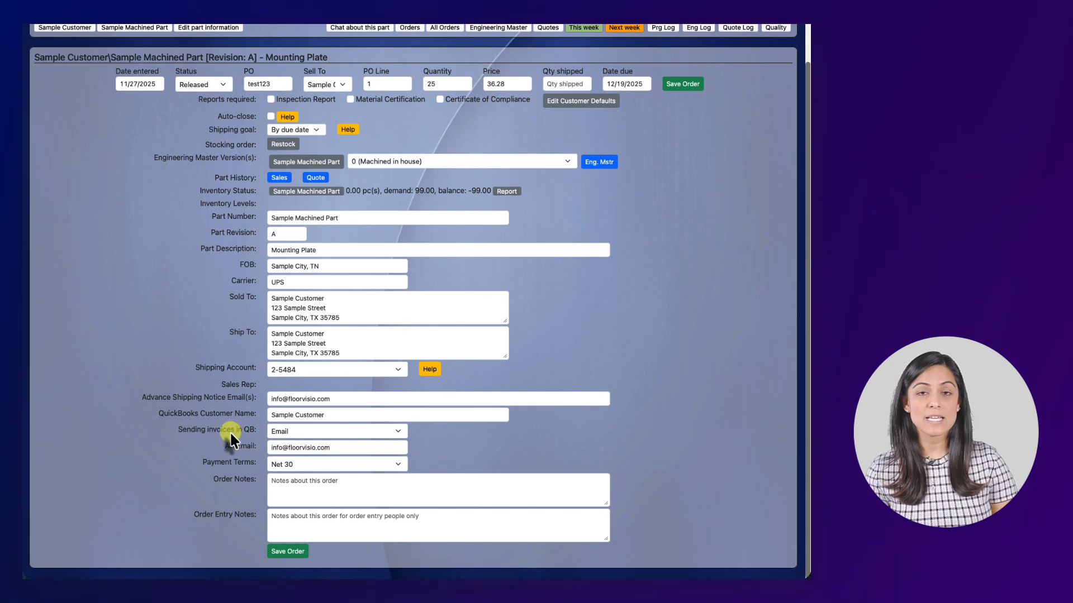
- Check the options for sending the order's invoices in QuickBooks, keeping Email selected
click(279, 431)
click(287, 434)
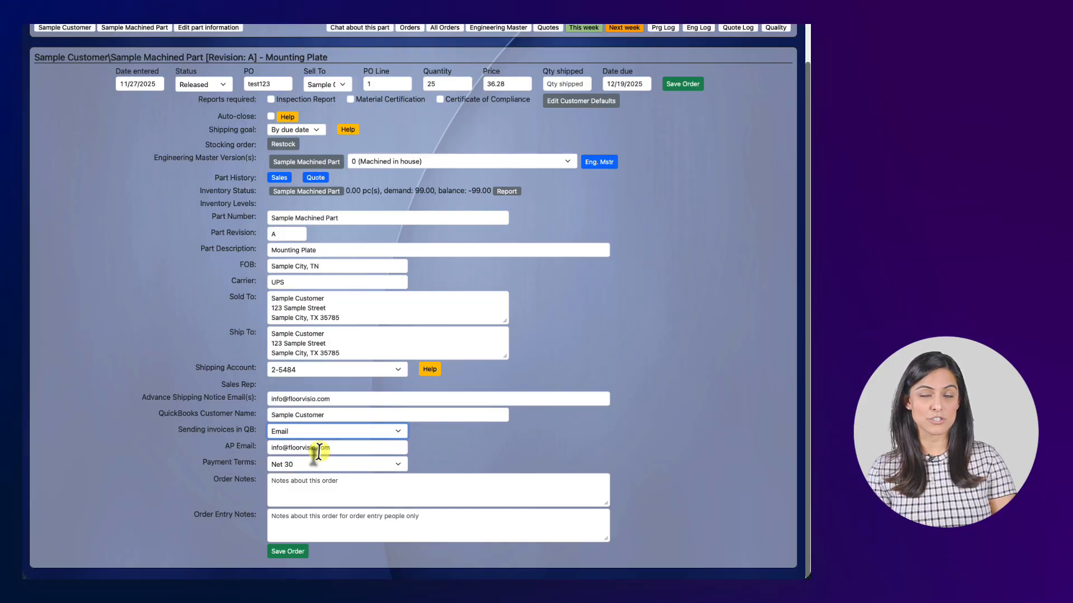
click(440, 450)
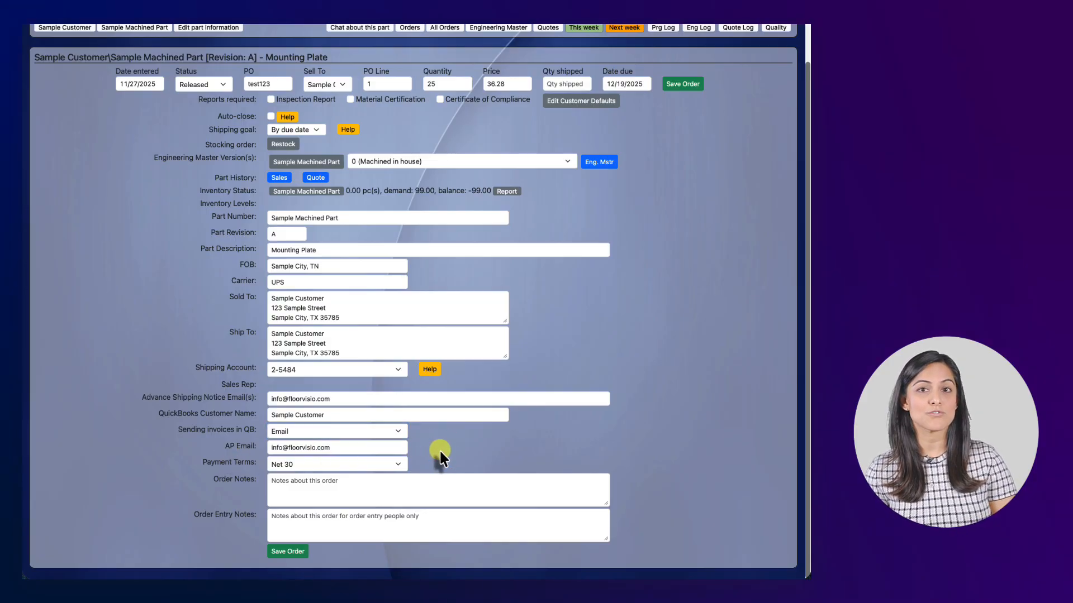
- Check the payment terms options, keep Net 30 for the order, and save the order
click(354, 462)
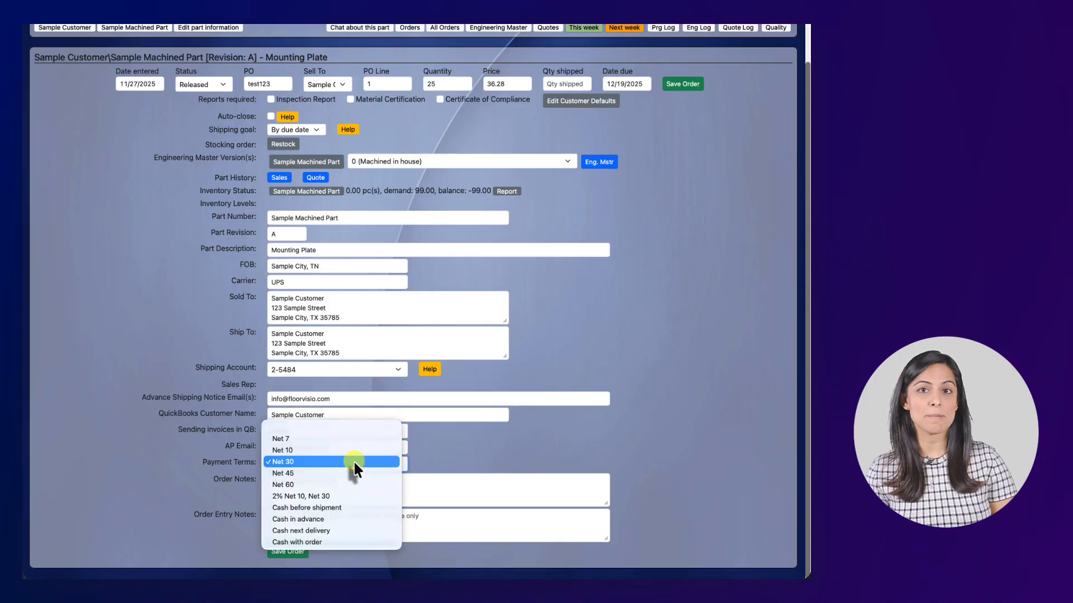
click(353, 462)
click(447, 449)
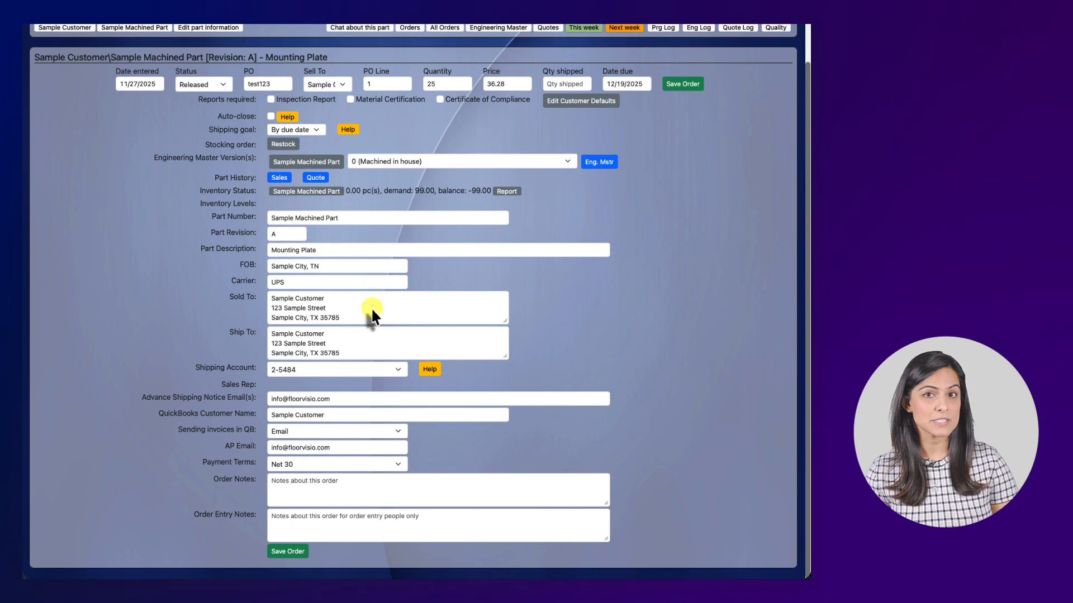
click(290, 552)
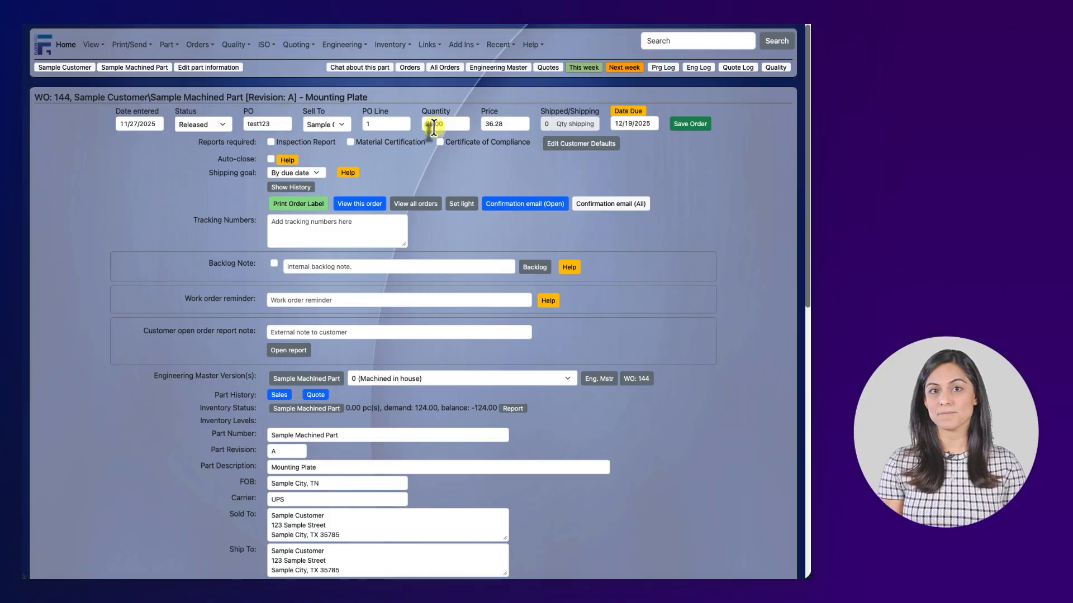
- From the Sample Machined Part page, list the part's orders and open the 25-piece order due 12/19/2025 for editing
scroll(384, 139, down, 1)
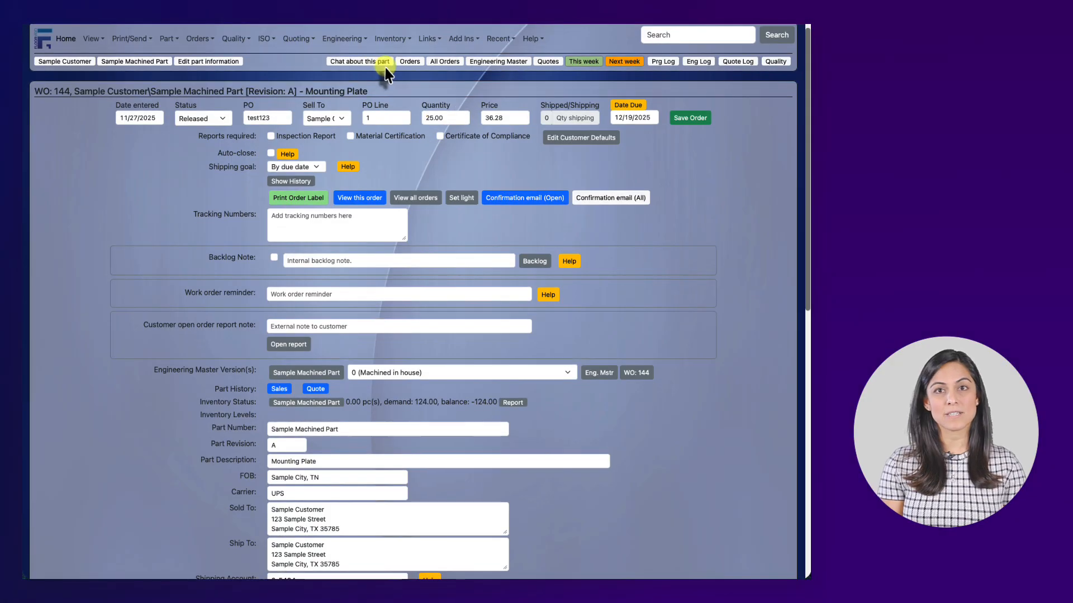
click(169, 67)
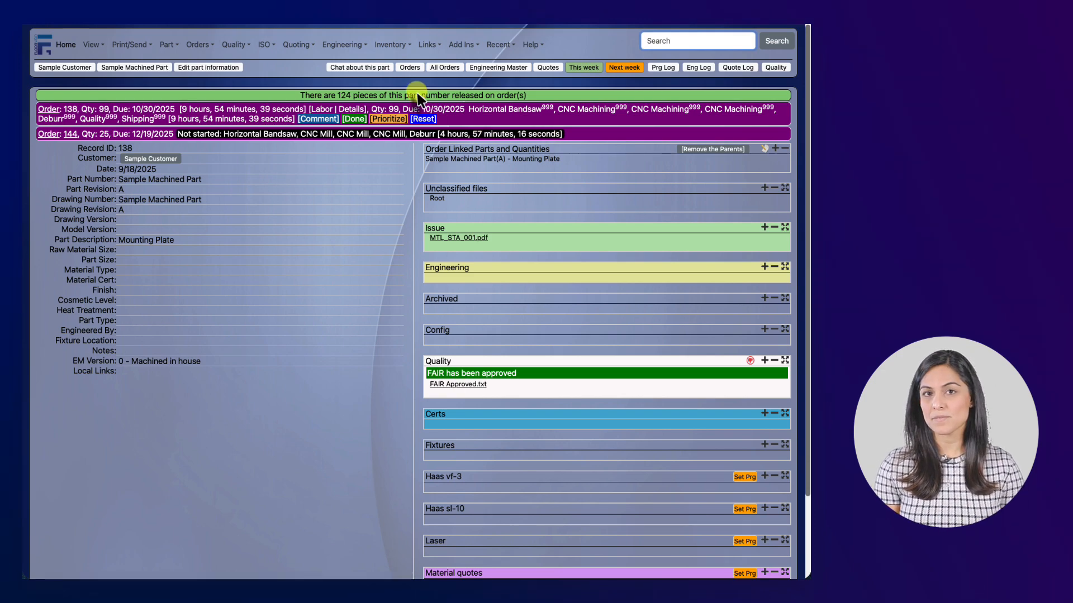
click(414, 69)
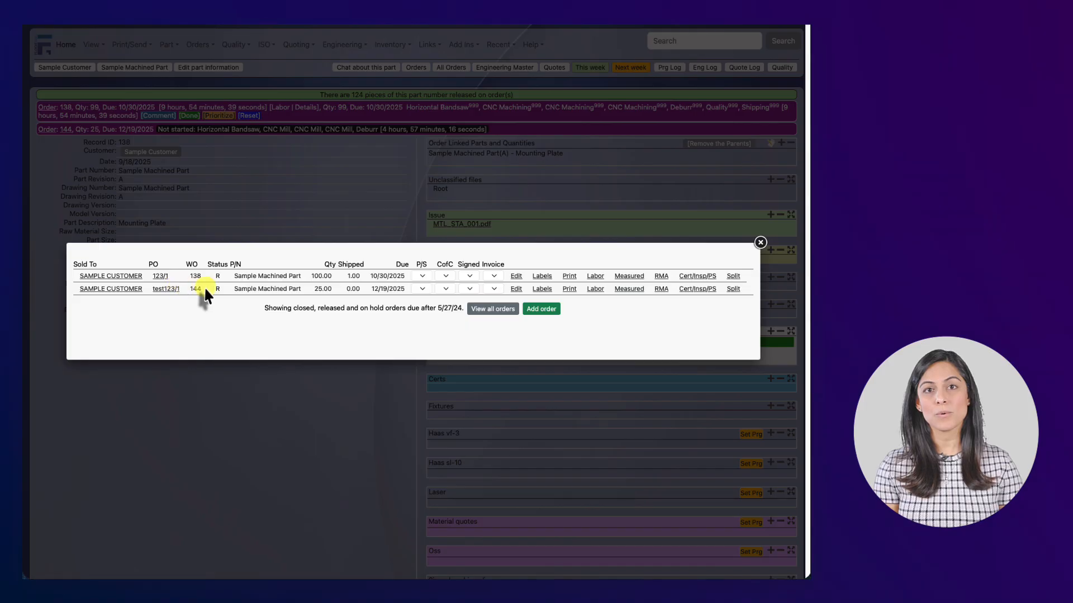
click(515, 289)
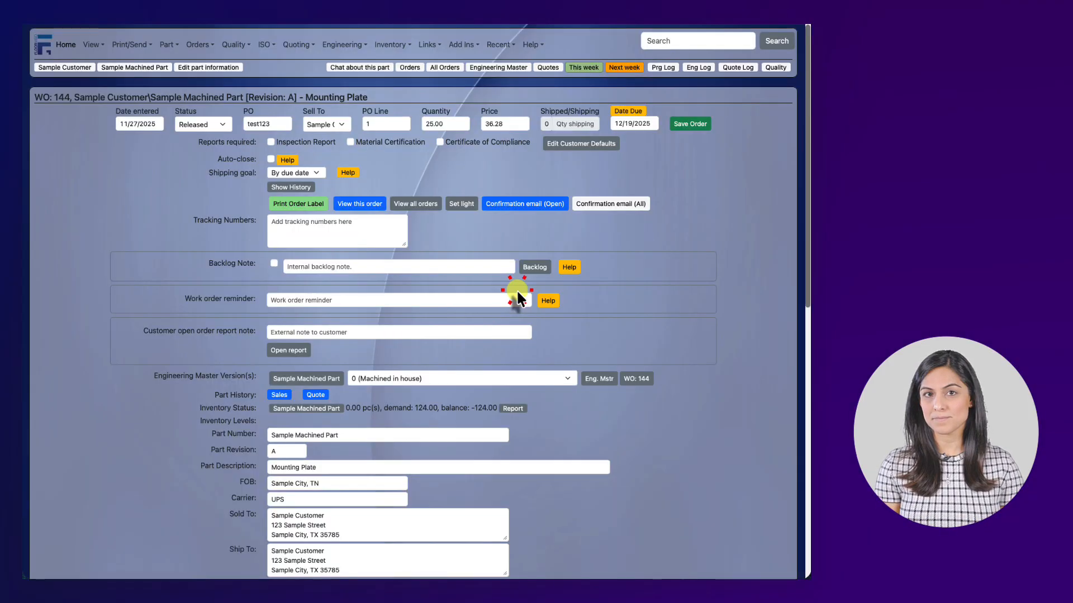
- Examine the saved order's full record, from its header and note fields to the shipping, invoicing and material purchasing entries
scroll(503, 196, down, 1)
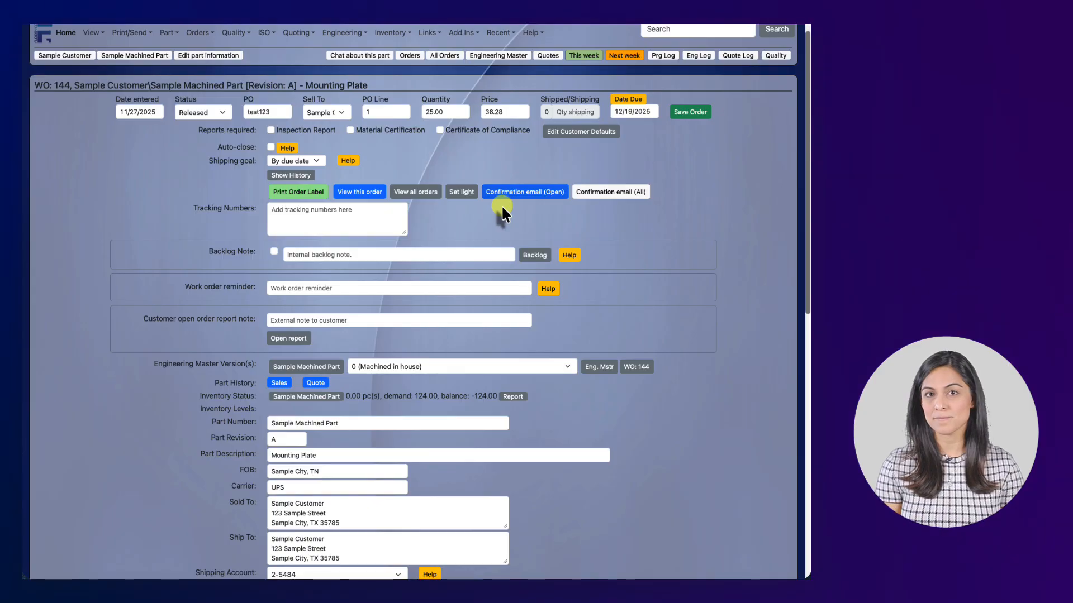
scroll(501, 204, down, 3)
scroll(496, 261, down, 2)
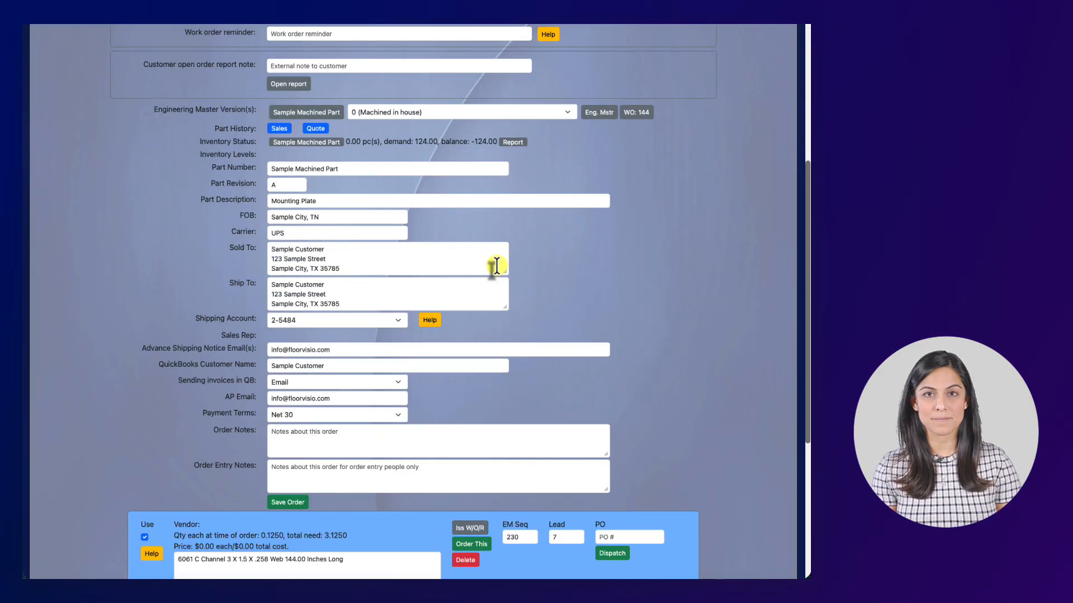
scroll(496, 266, down, 2)
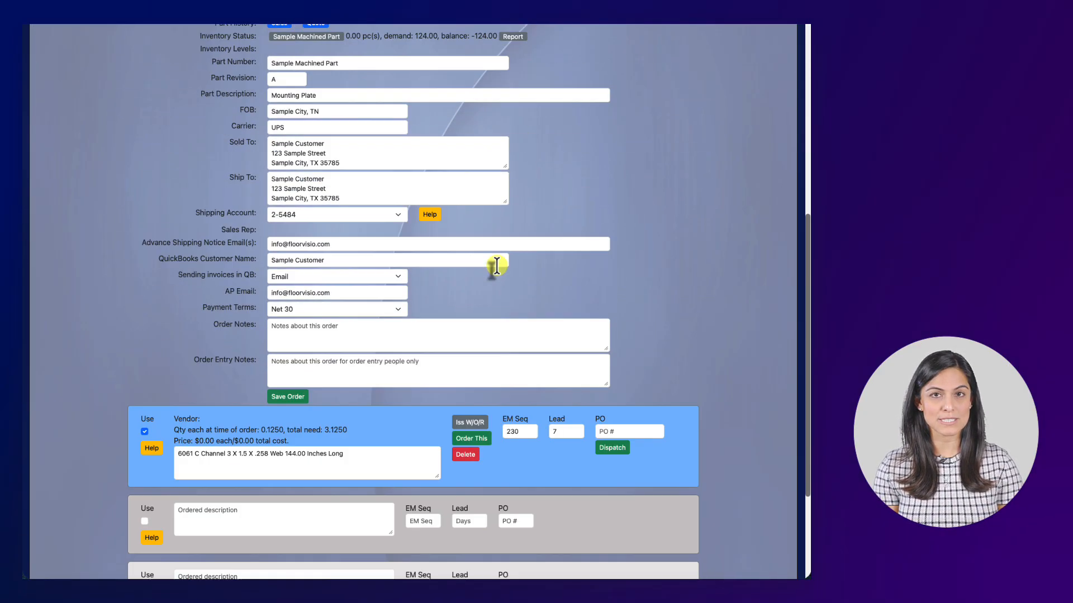
scroll(496, 265, up, 7)
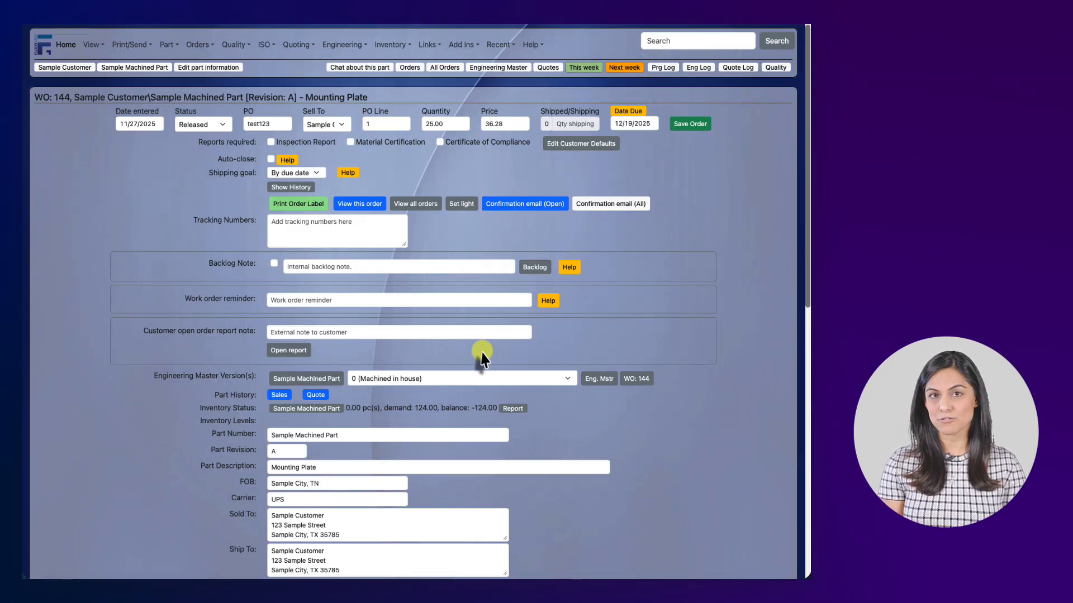
scroll(434, 302, down, 3)
scroll(434, 304, up, 3)
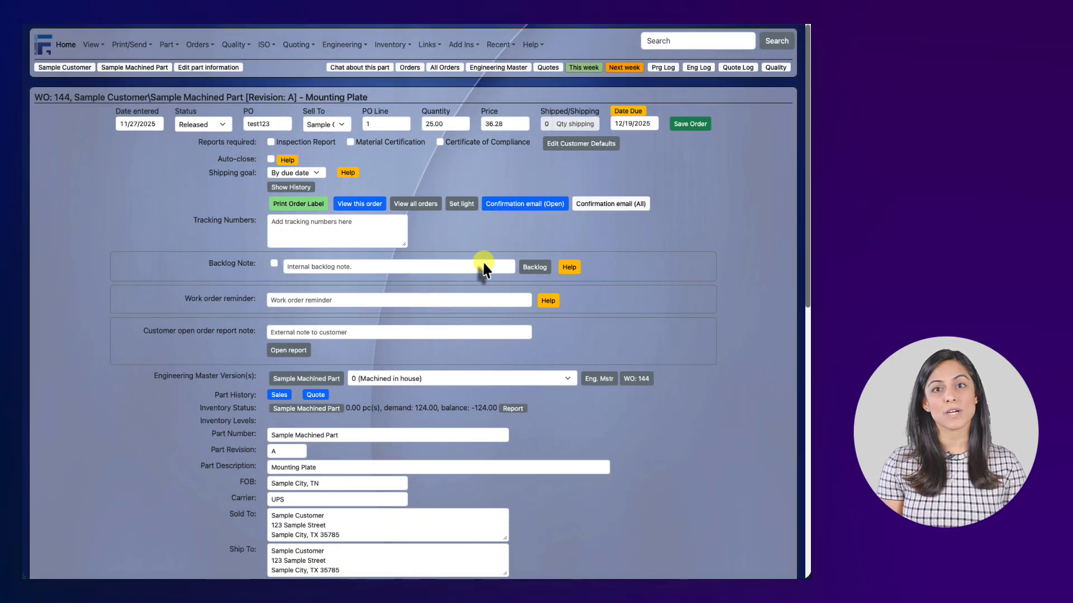